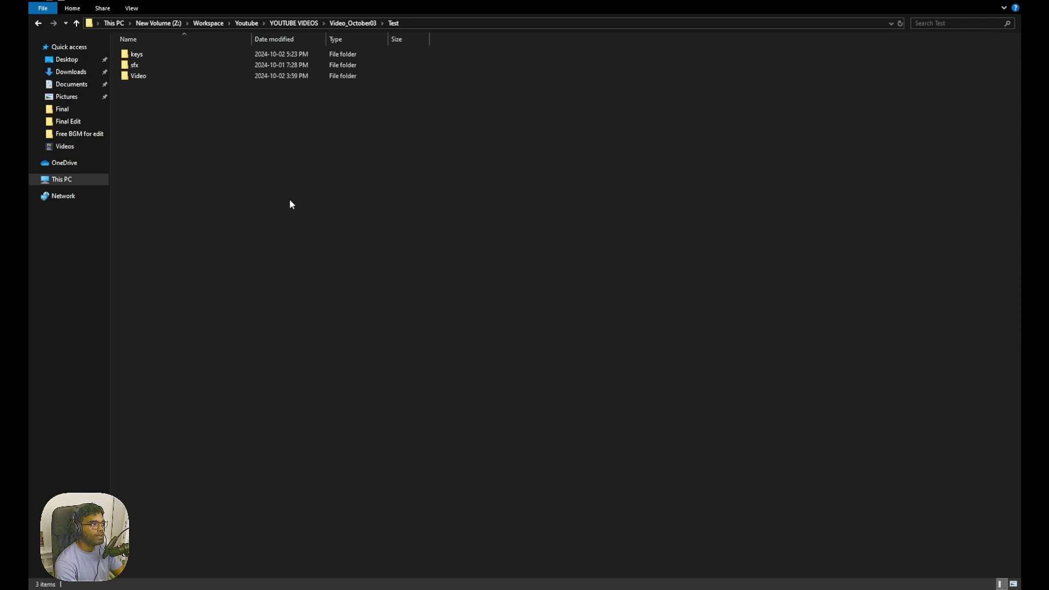
Inspect the contents of the keys folder and the Flower PNG sequence in the Video folder.
double_click(151, 56)
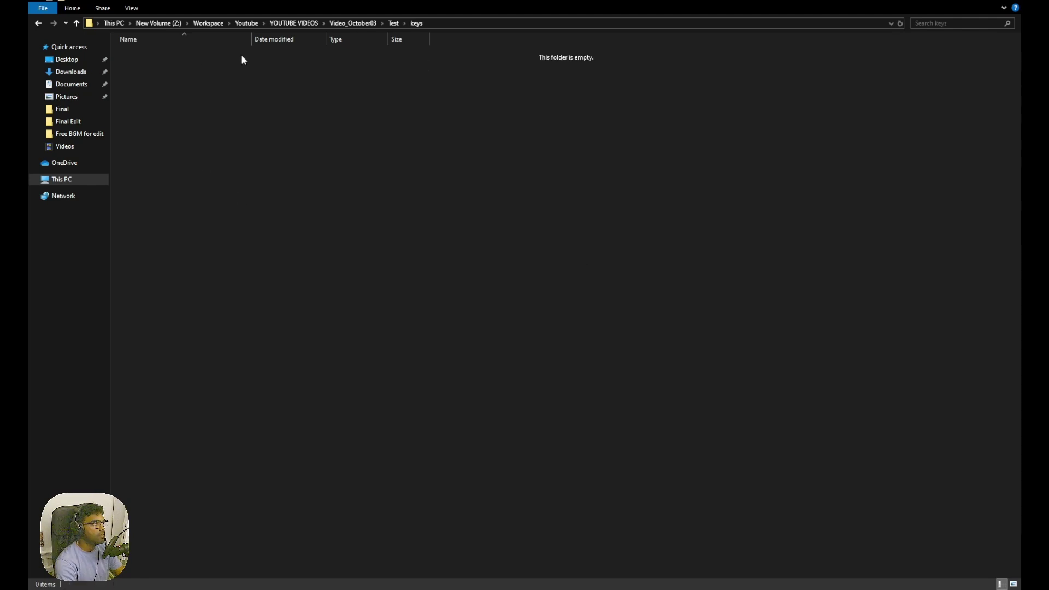
click(394, 26)
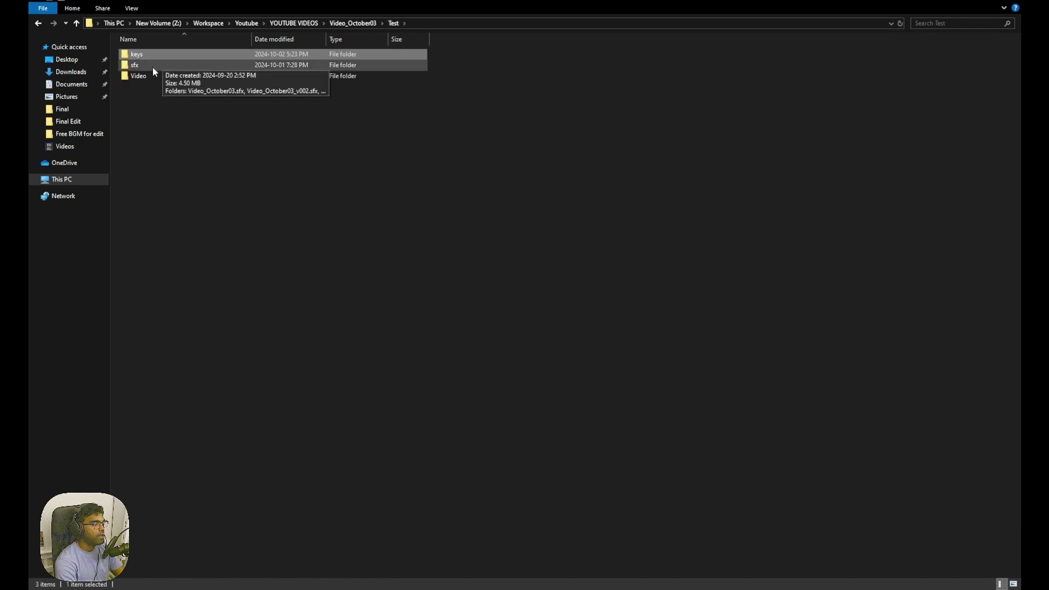
click(165, 167)
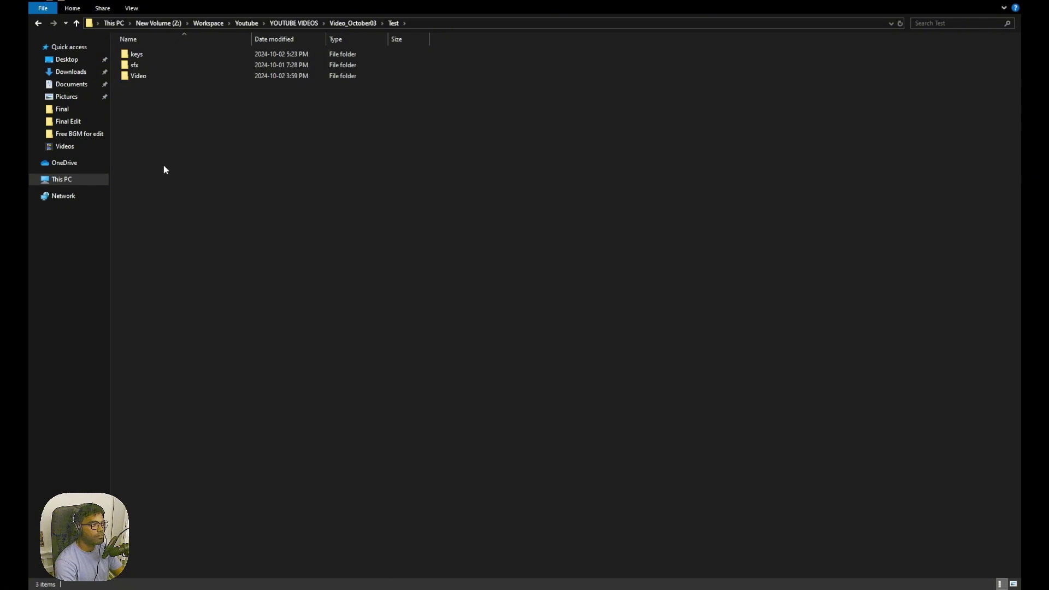
double_click(159, 81)
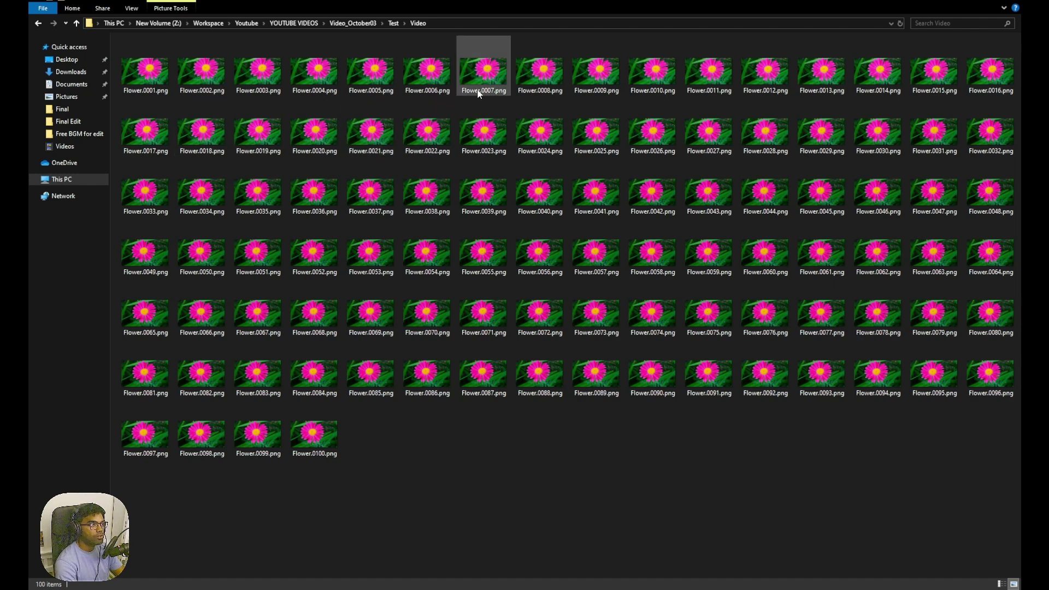
key(alt+Up)
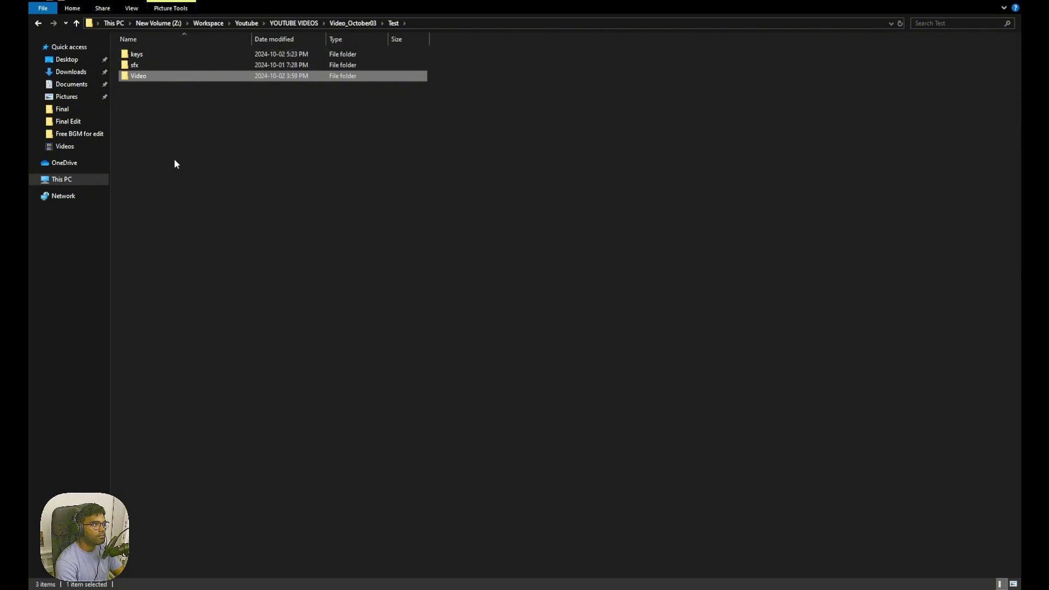
Switch to Silhouette and create a session named Mattecreation from the Flower.[0001-0100].png source.
key(alt+Tab)
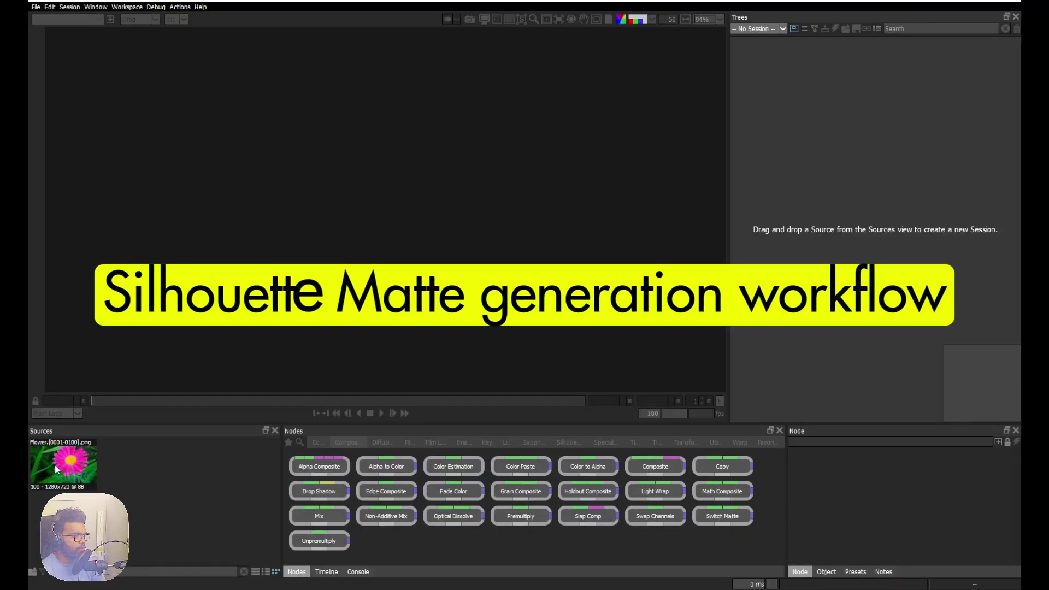
drag(56, 469, 787, 279)
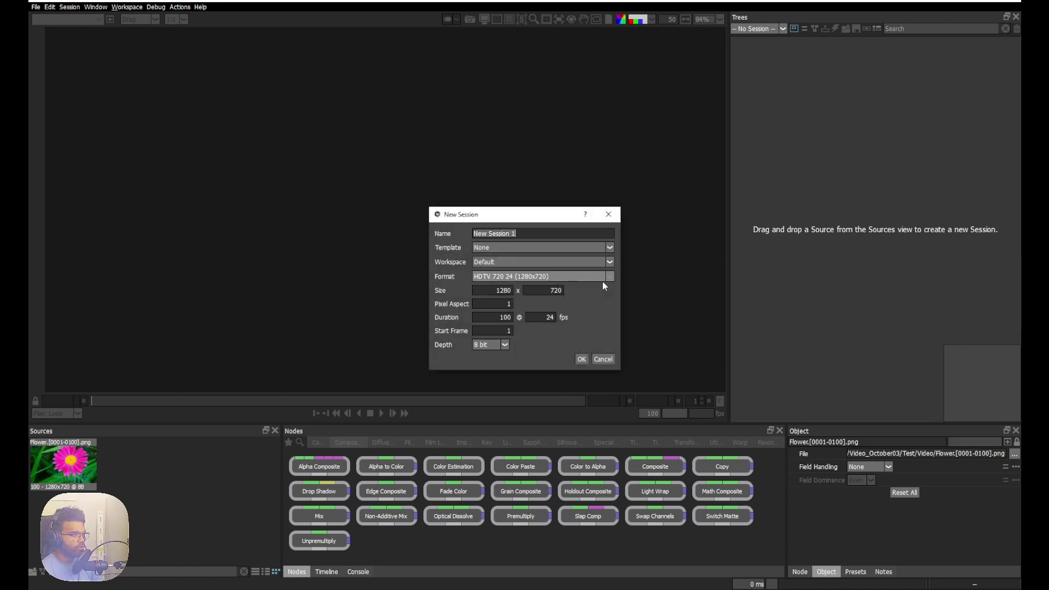
text(Mattecrea)
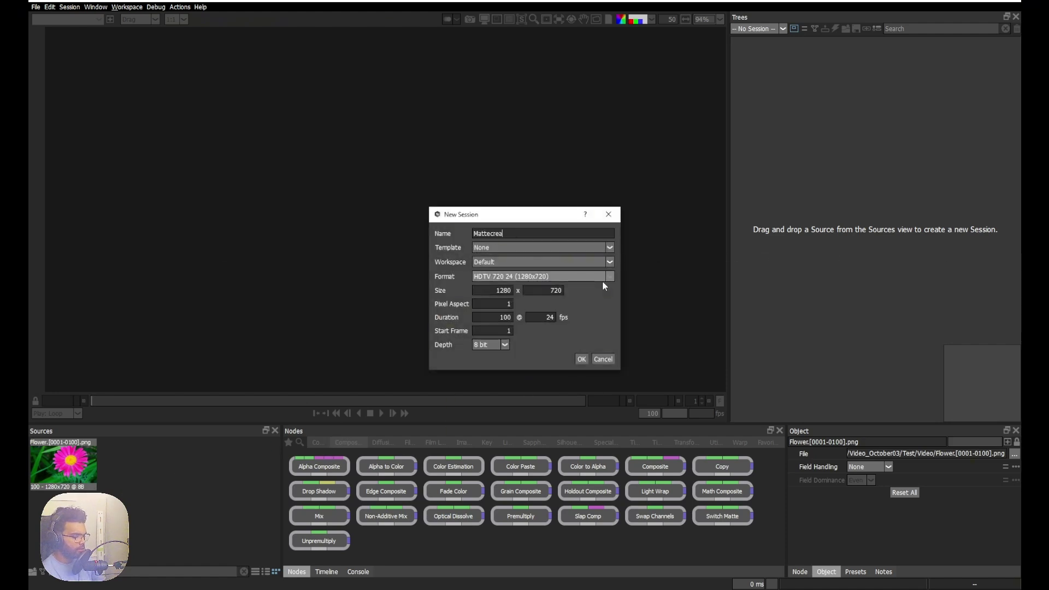
text(tion)
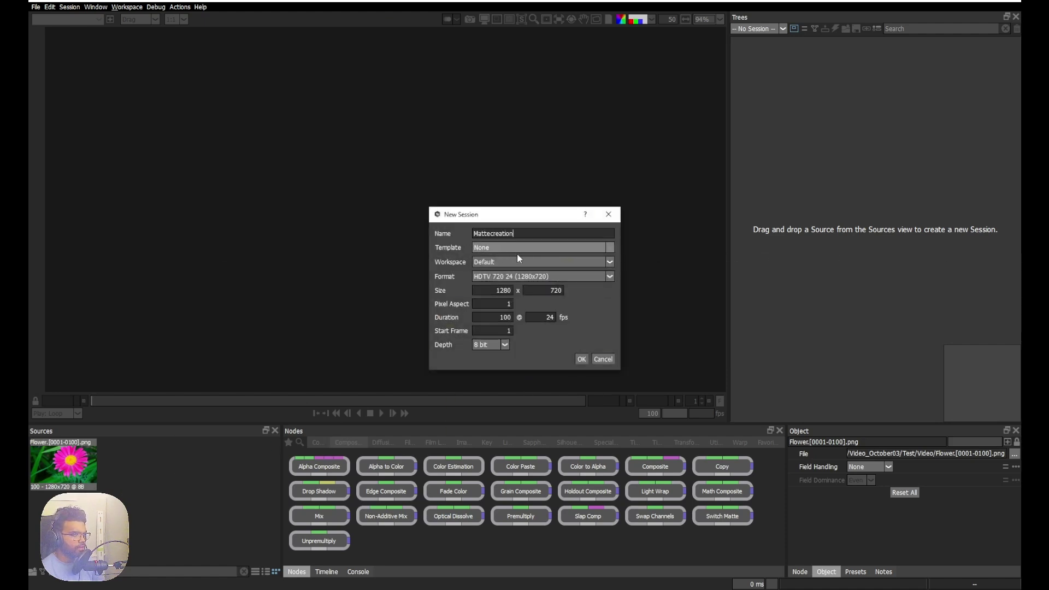
click(582, 359)
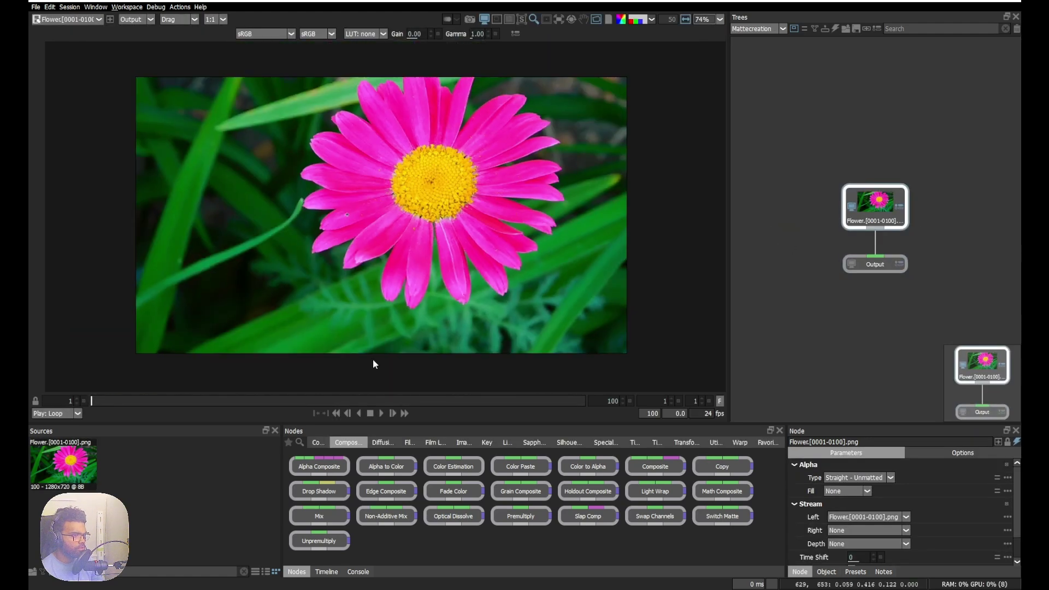
Play back the flower sequence to review the motion.
click(380, 414)
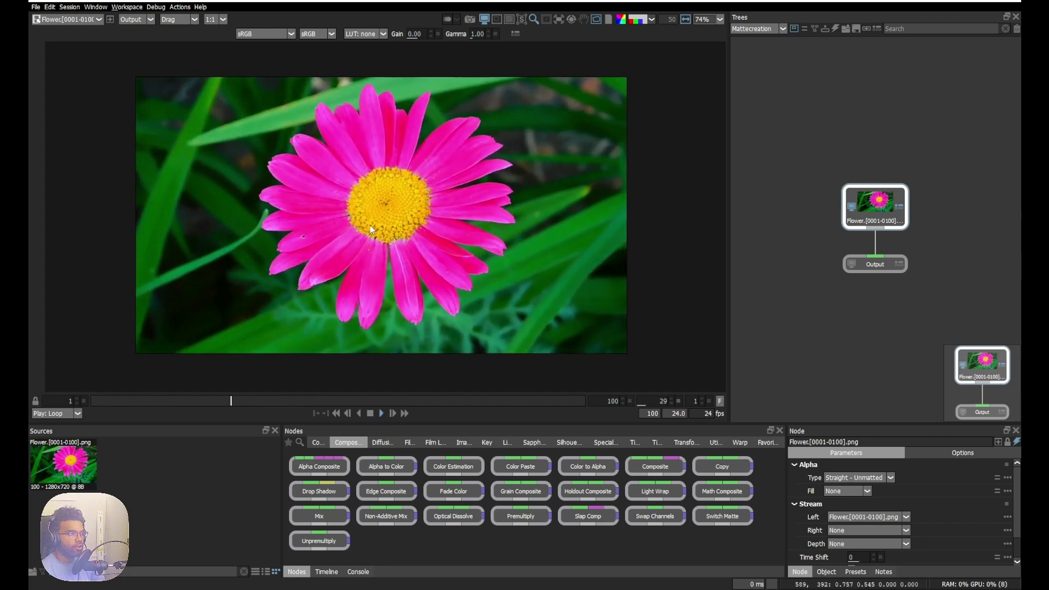
scroll(383, 235, up, 1)
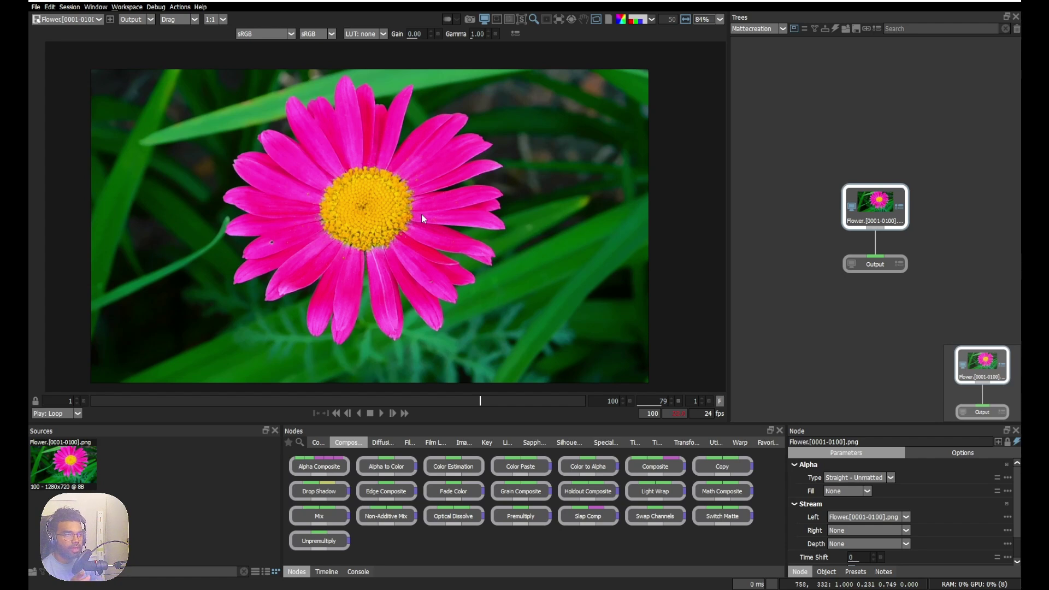
Move the Flower source node farther above Output and insert an EZMask node between them.
drag(875, 218, 878, 135)
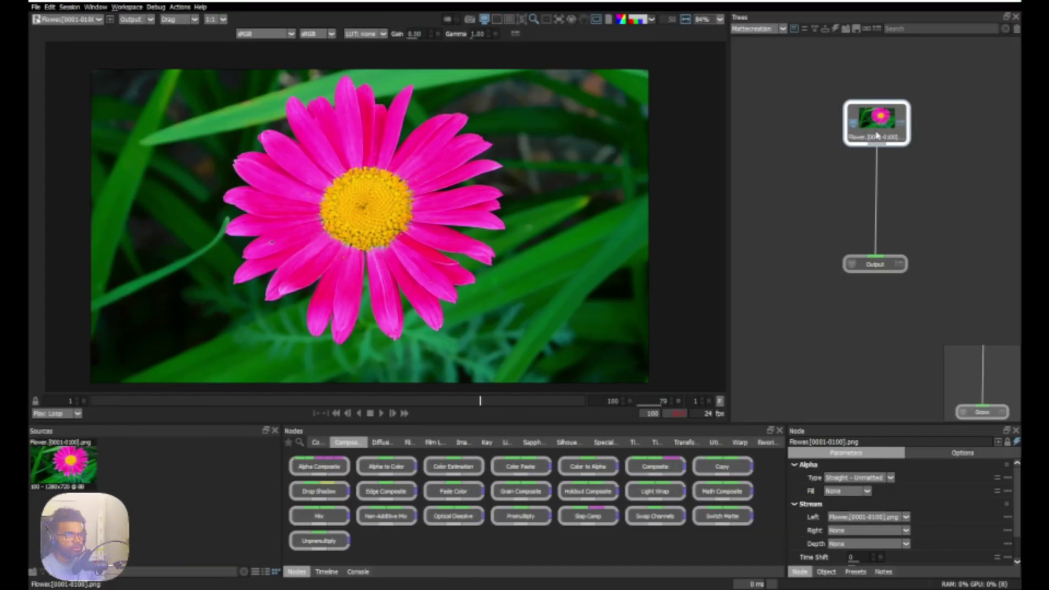
key(Tab)
text(ezma)
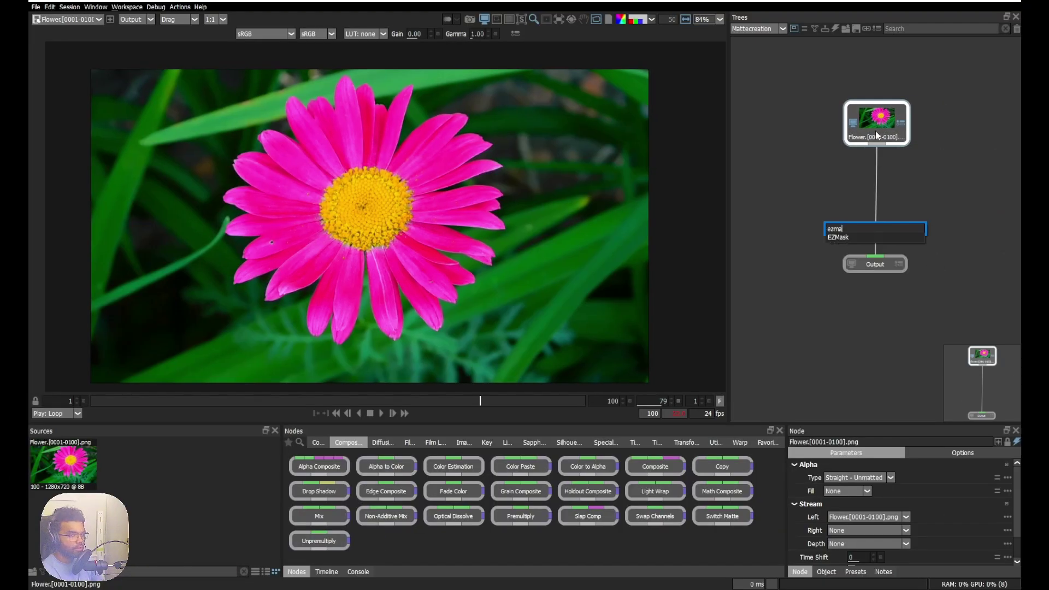
text(s)
key(Return)
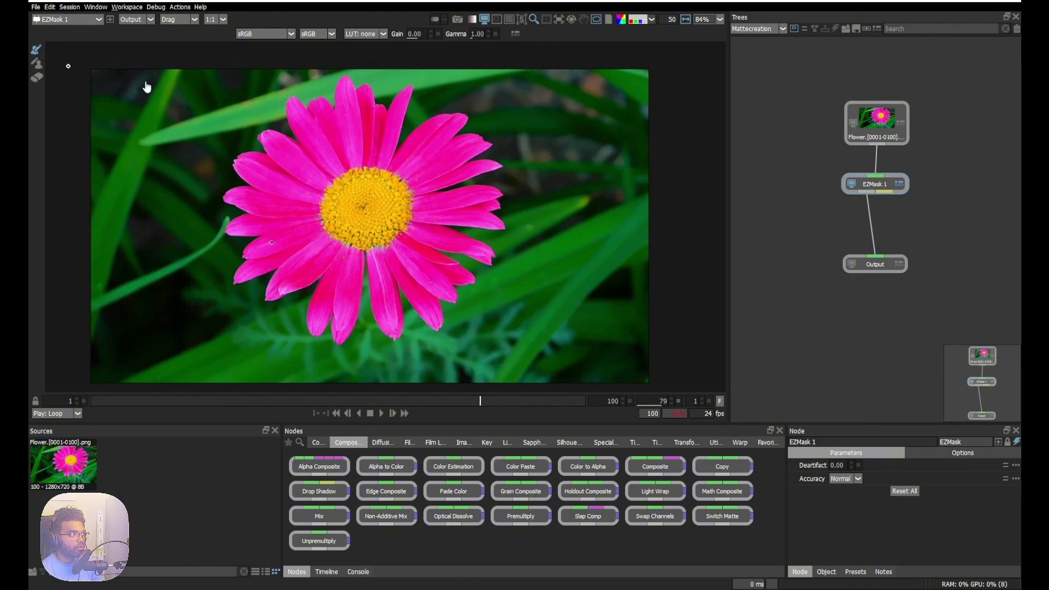
Mask the flower on frame 79 with a foreground stroke inside the petal edges and a background stroke around the outside.
mouse_move(293, 115)
mouse_down()
mouse_move(305, 139)
mouse_move(268, 135)
mouse_move(259, 155)
mouse_move(239, 155)
mouse_move(253, 184)
mouse_move(228, 197)
mouse_move(263, 233)
mouse_move(247, 255)
mouse_move(267, 256)
mouse_move(254, 269)
mouse_move(290, 268)
mouse_move(272, 290)
mouse_move(336, 268)
mouse_move(313, 316)
mouse_move(468, 146)
mouse_up()
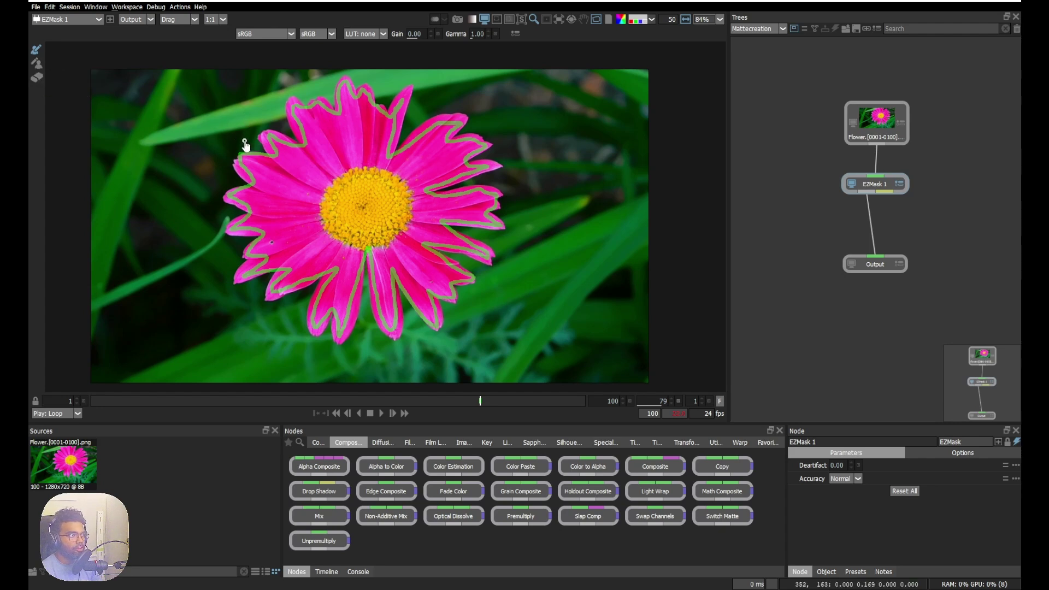
mouse_move(246, 145)
mouse_down()
mouse_move(228, 305)
mouse_move(253, 323)
mouse_move(503, 270)
mouse_move(249, 141)
mouse_up()
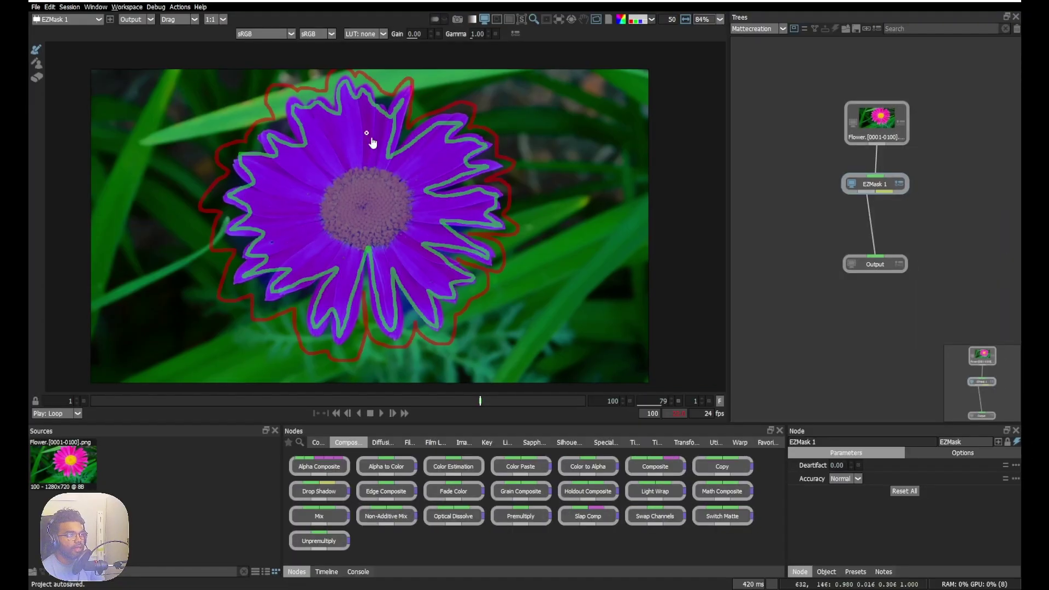
Display the alpha and refine the matte with background strokes in the gaps between petals and a foreground stroke across the flower's centre.
key(a)
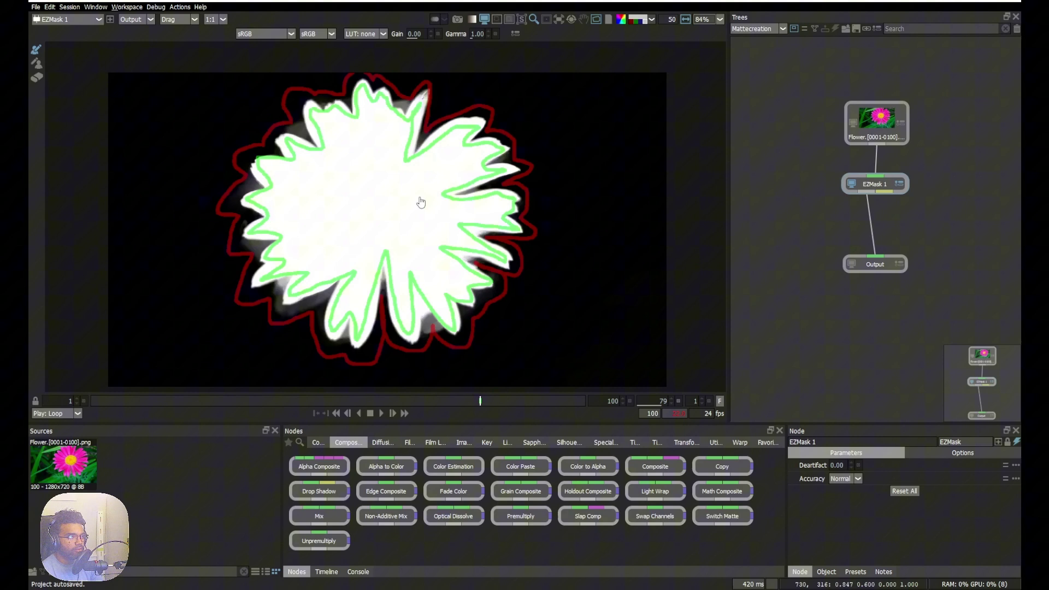
scroll(412, 181, up, 2)
drag(285, 129, 316, 88)
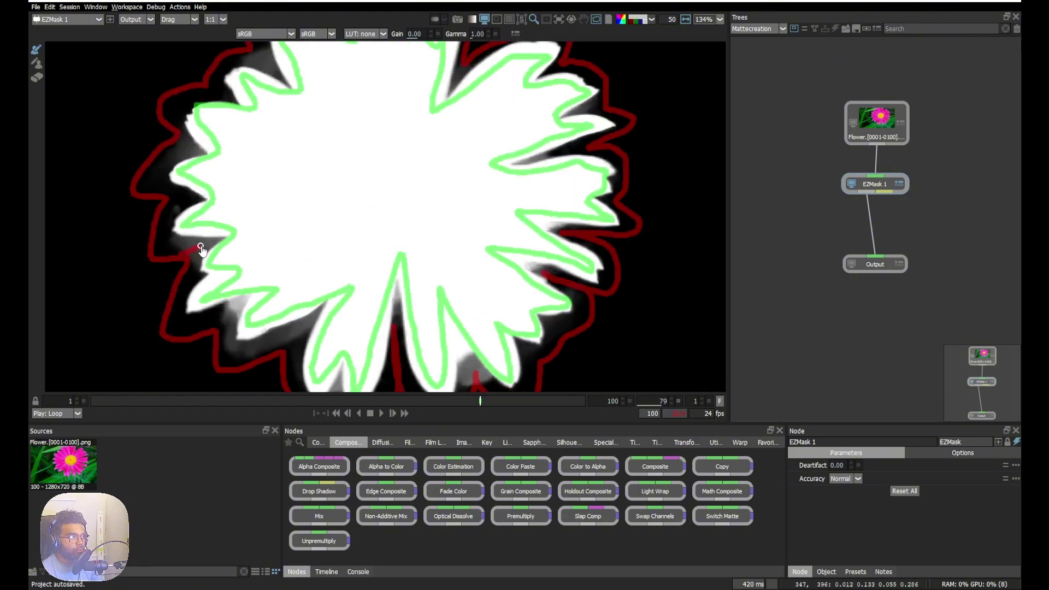
mouse_move(208, 247)
mouse_down()
mouse_move(171, 202)
mouse_move(277, 136)
mouse_up()
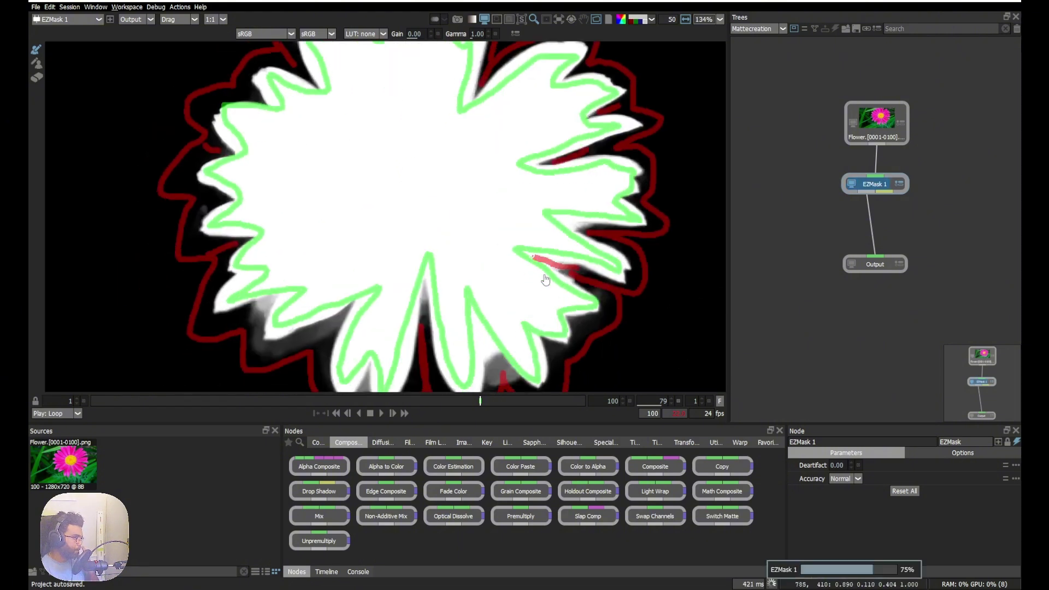
drag(458, 249, 456, 276)
scroll(384, 286, down, 3)
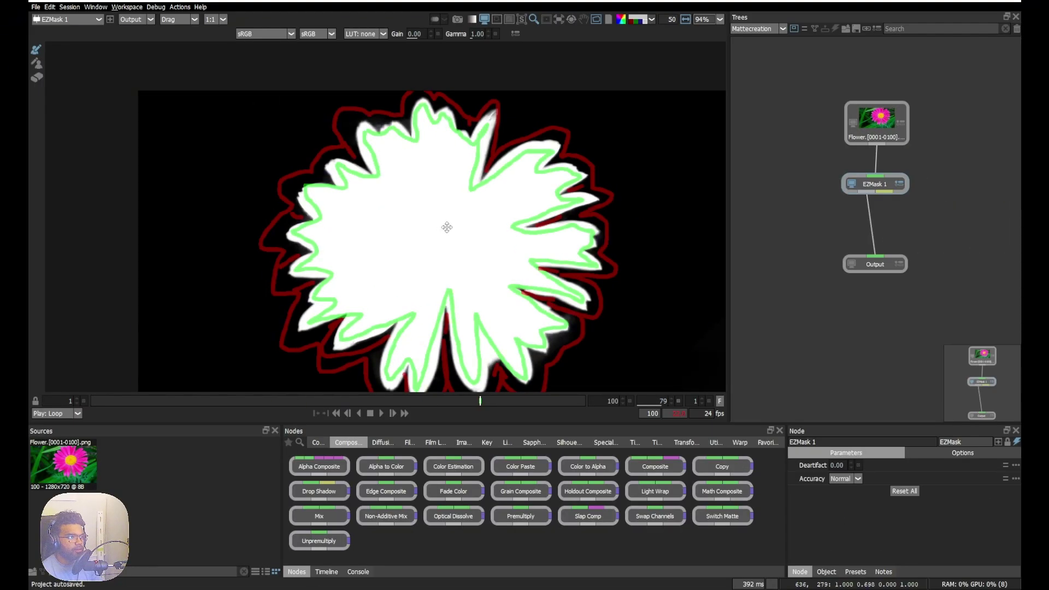
scroll(434, 216, up, 2)
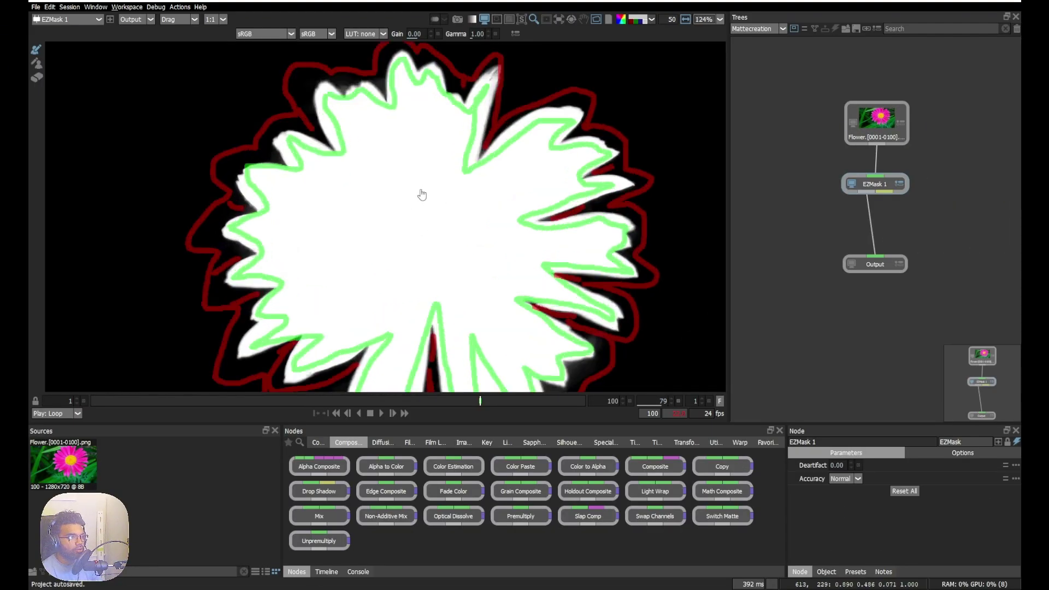
mouse_move(422, 190)
mouse_down()
mouse_move(365, 236)
mouse_move(462, 261)
mouse_up()
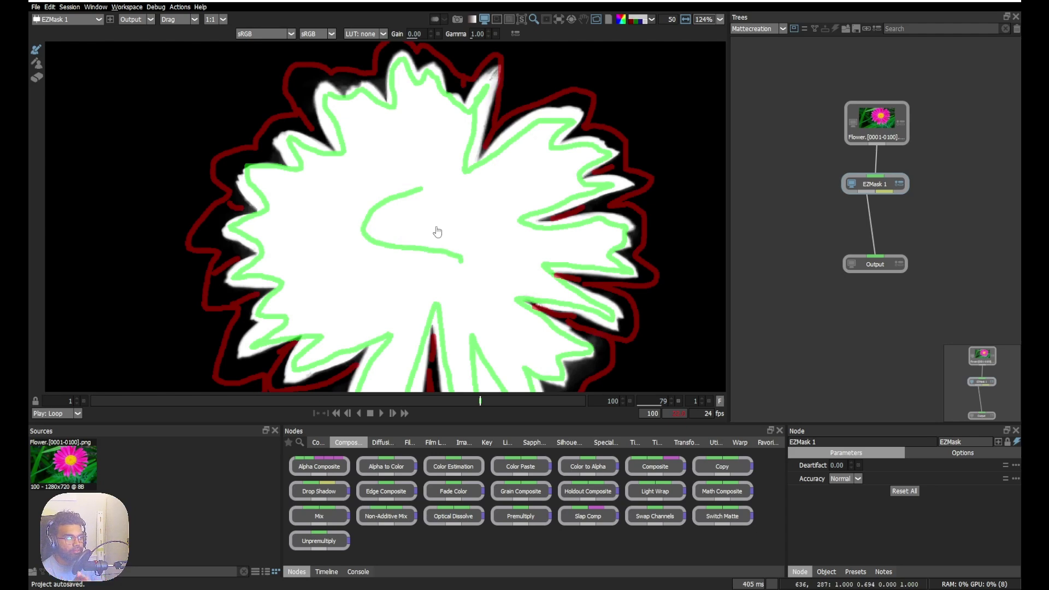
Check the mask on the frames next to the painted keyframe and return to frame 79.
scroll(437, 231, down, 2)
key(Right)
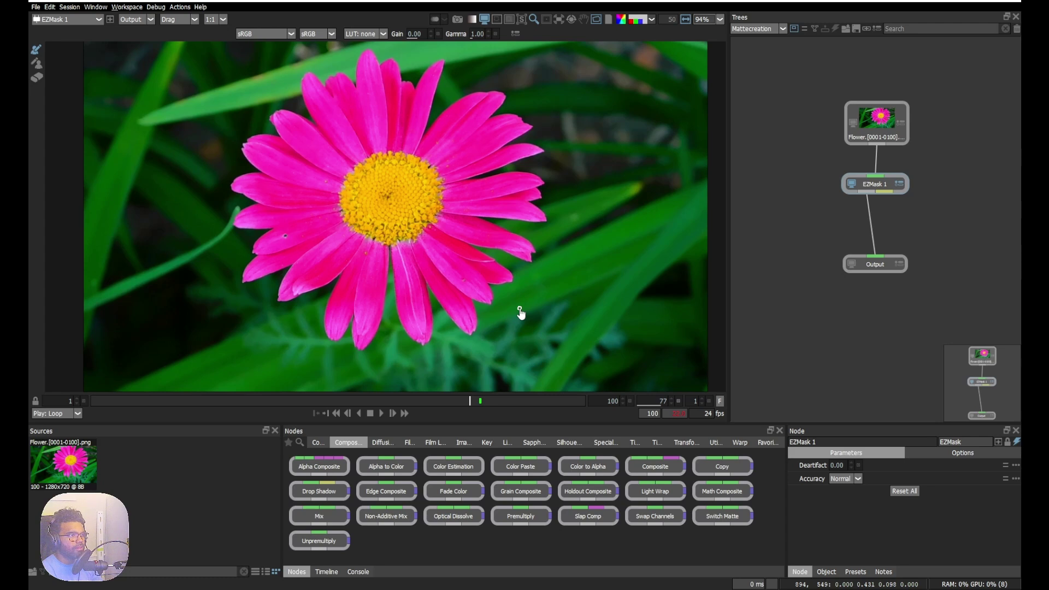
mouse_move(483, 400)
mouse_down()
mouse_move(280, 403)
mouse_move(481, 405)
mouse_up()
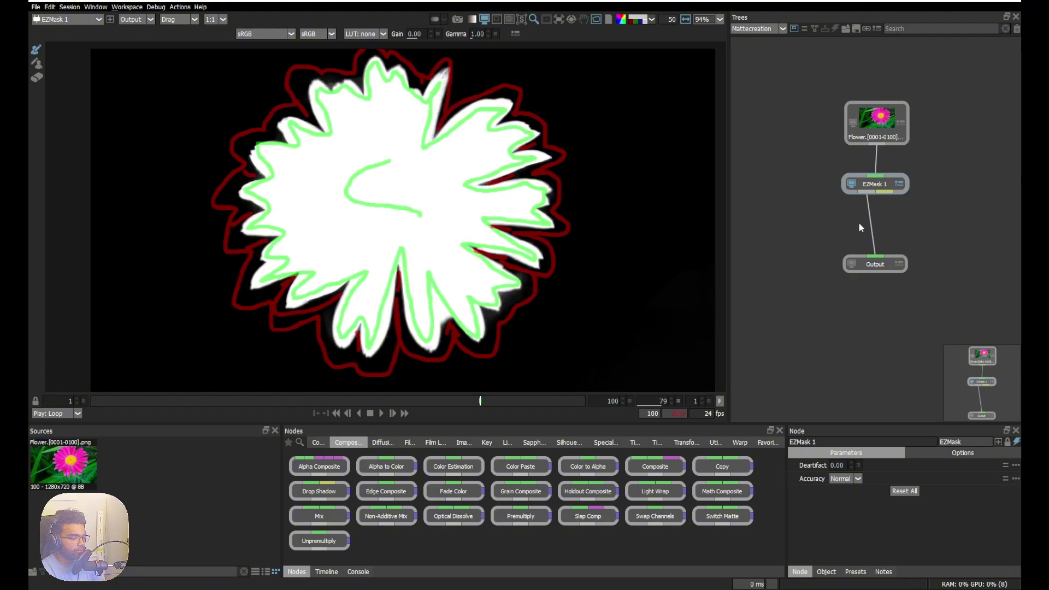
Insert a Matte Assist ML node between EZMask 1 and Output, and connect EZMask's yellow output to its yellow input.
key(Tab)
text(matte)
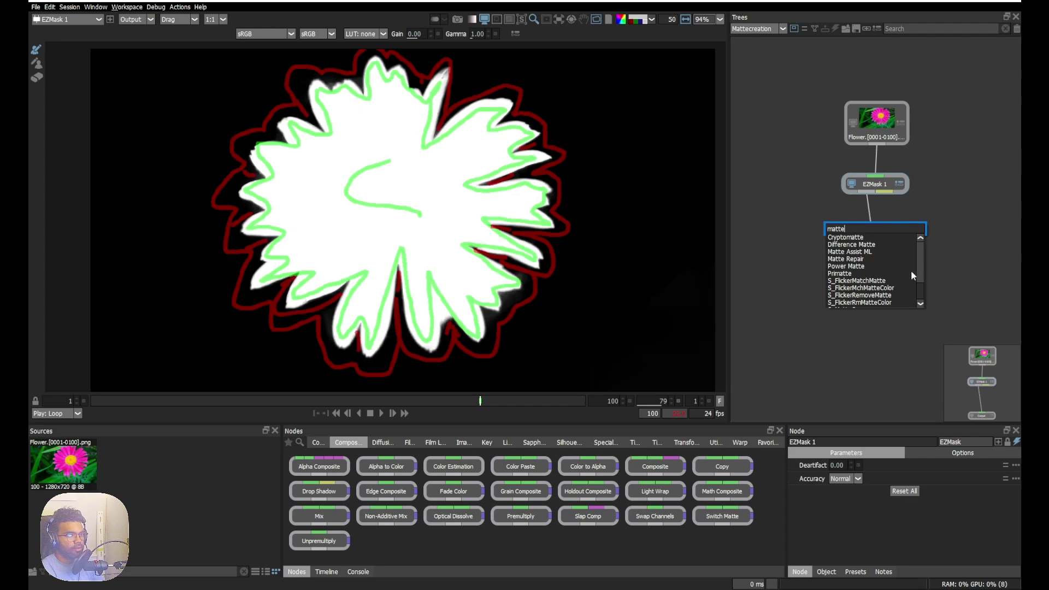
click(859, 251)
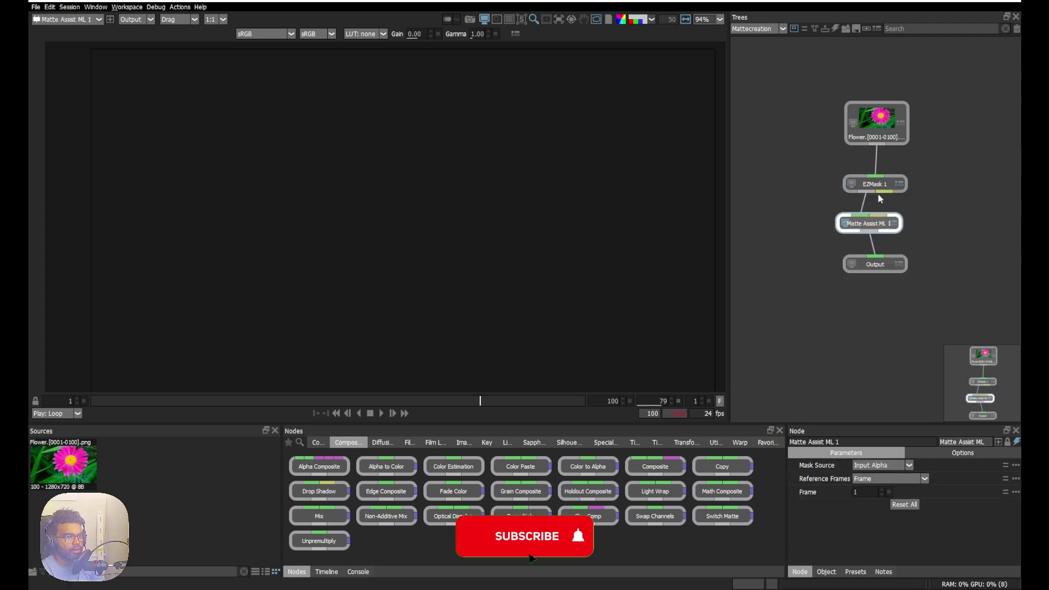
drag(881, 219, 884, 192)
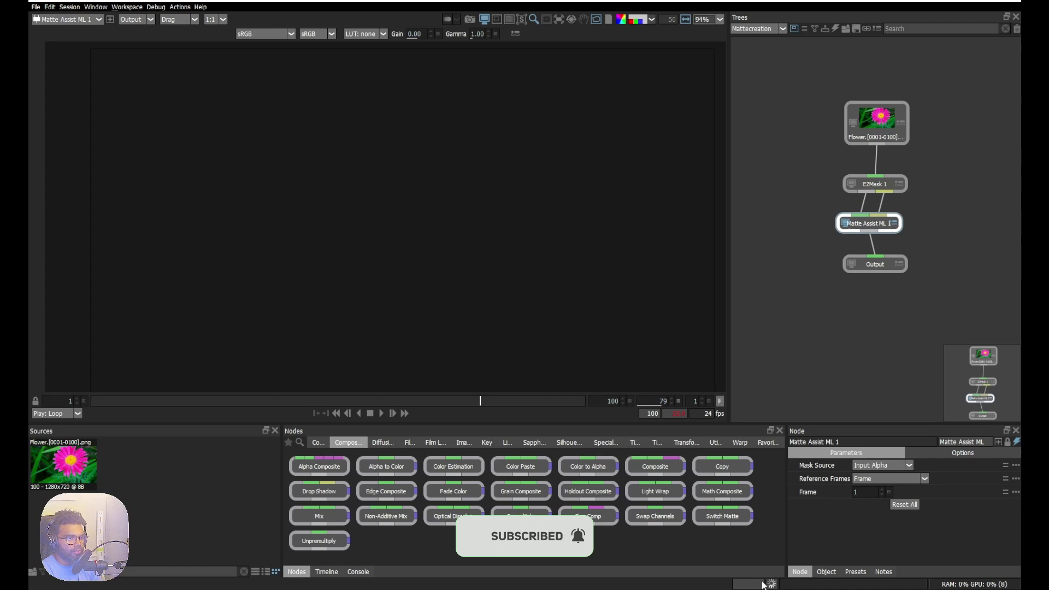
Set the Matte Assist ML reference frames to Keyframes (data port).
mouse_move(763, 587)
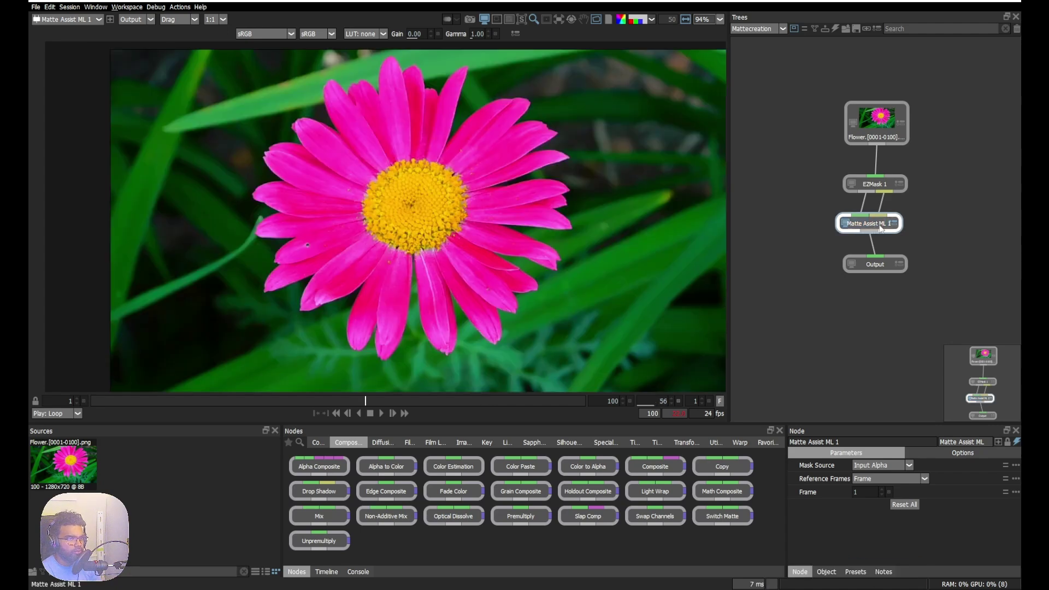
click(887, 478)
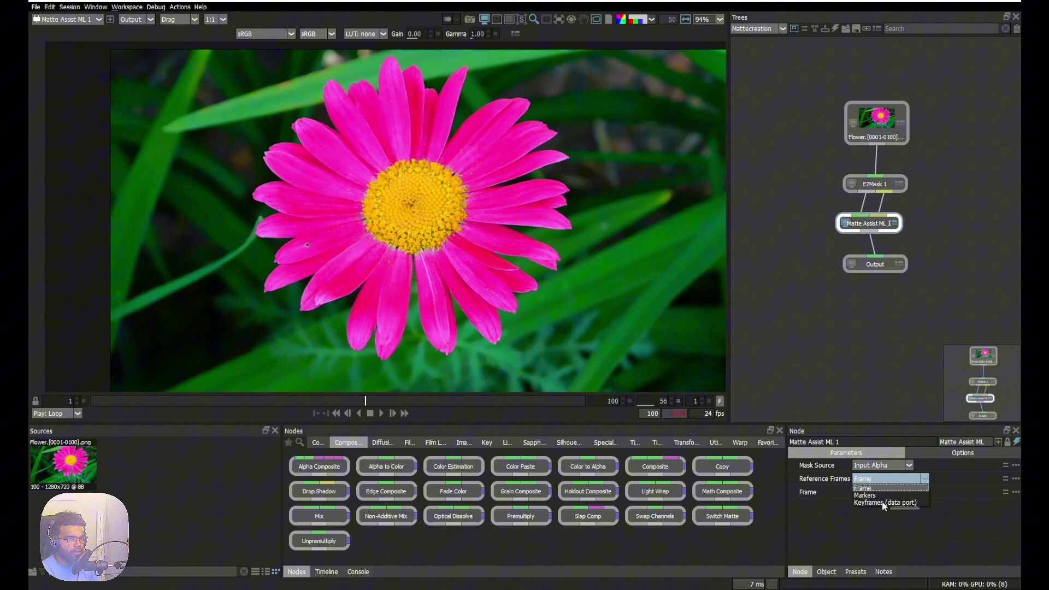
click(882, 501)
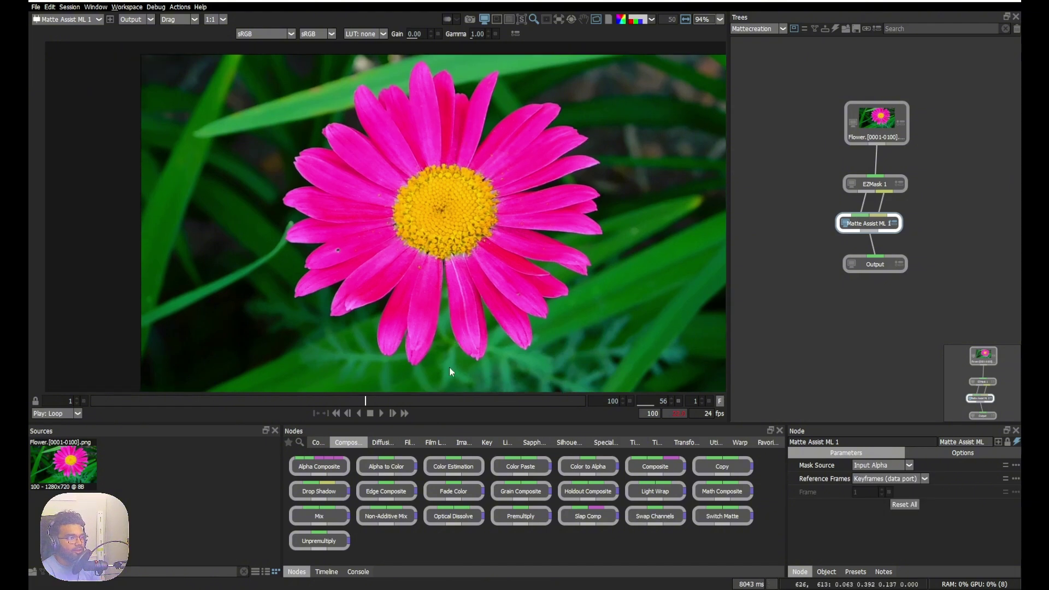
Examine the propagated flower matte at several frames across the timeline, toggling the alpha display and inspecting the petal edges up close.
click(559, 402)
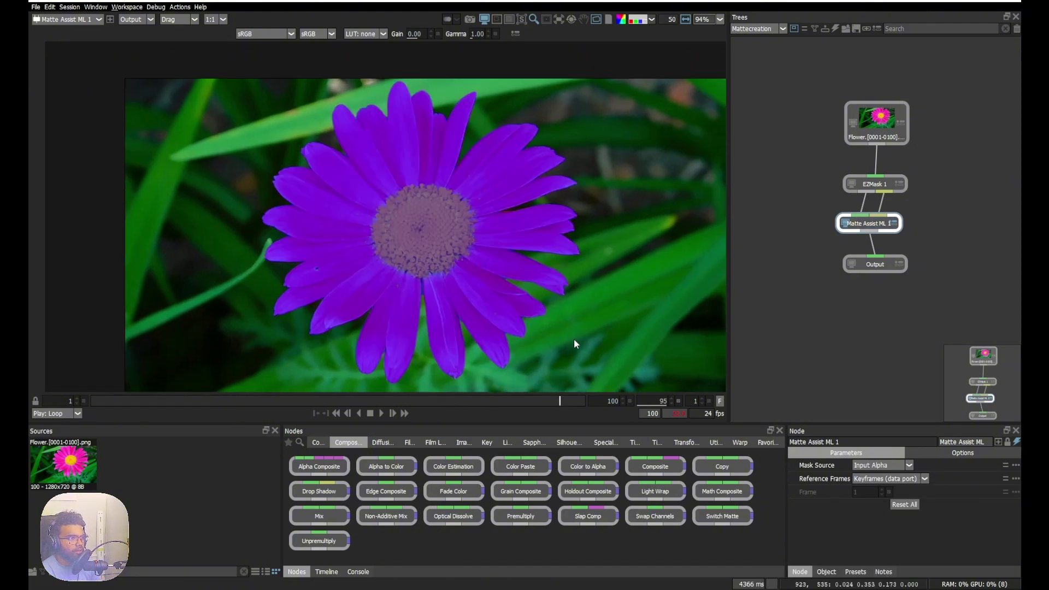
key(a)
click(146, 401)
key(a)
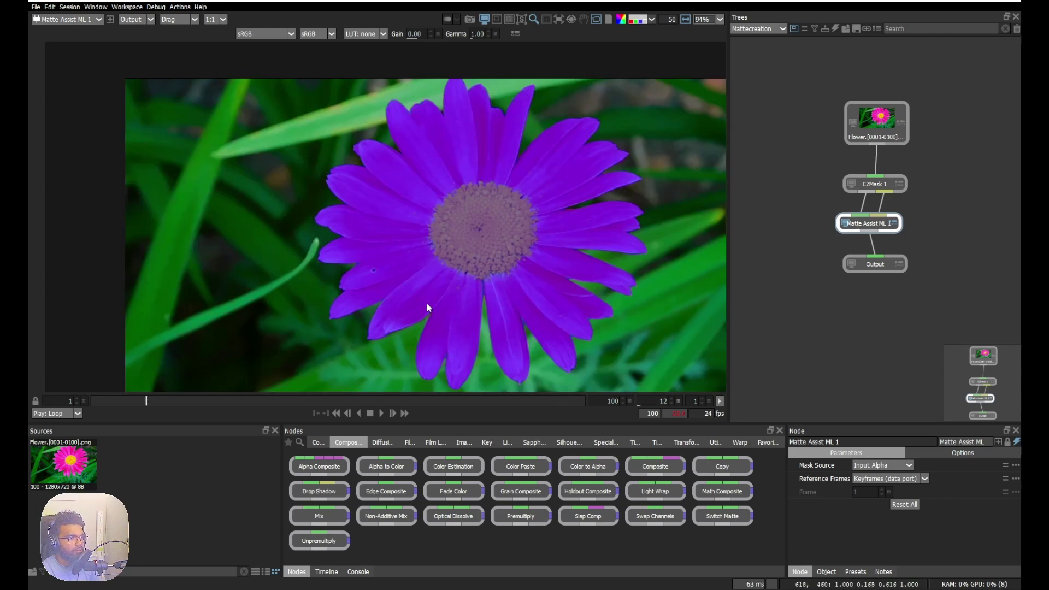
drag(109, 401, 480, 401)
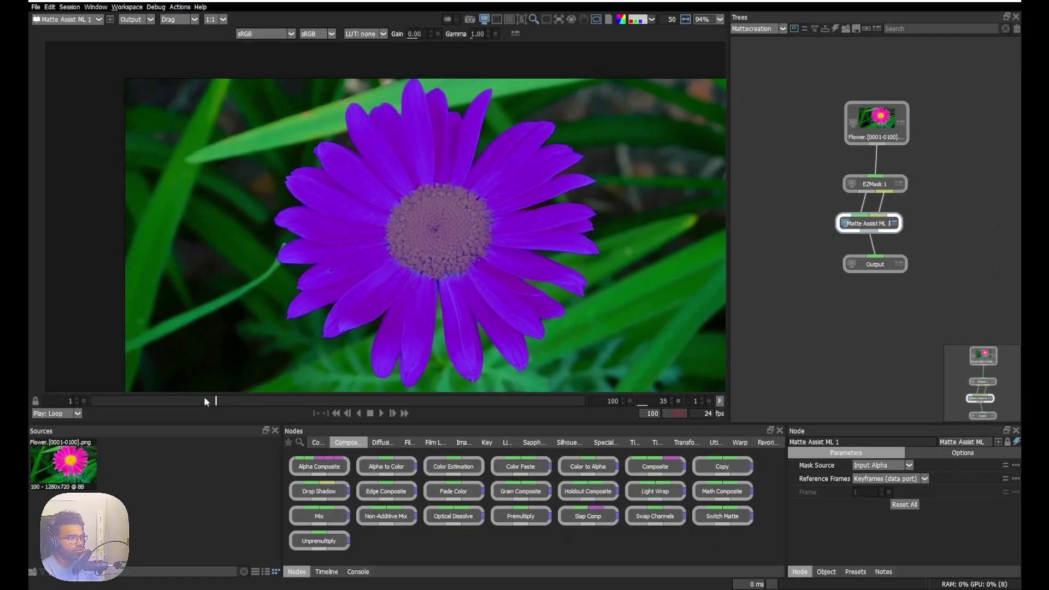
key(a)
scroll(407, 323, up, 5)
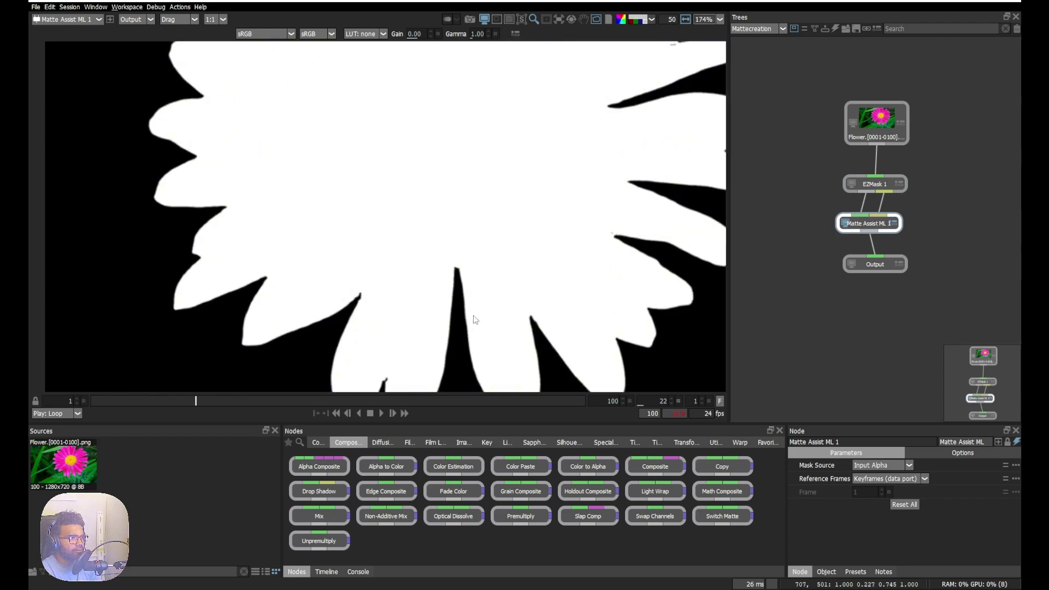
Play back the propagated flower matte and inspect the lower petal edges up close.
key(space)
scroll(405, 330, up, 3)
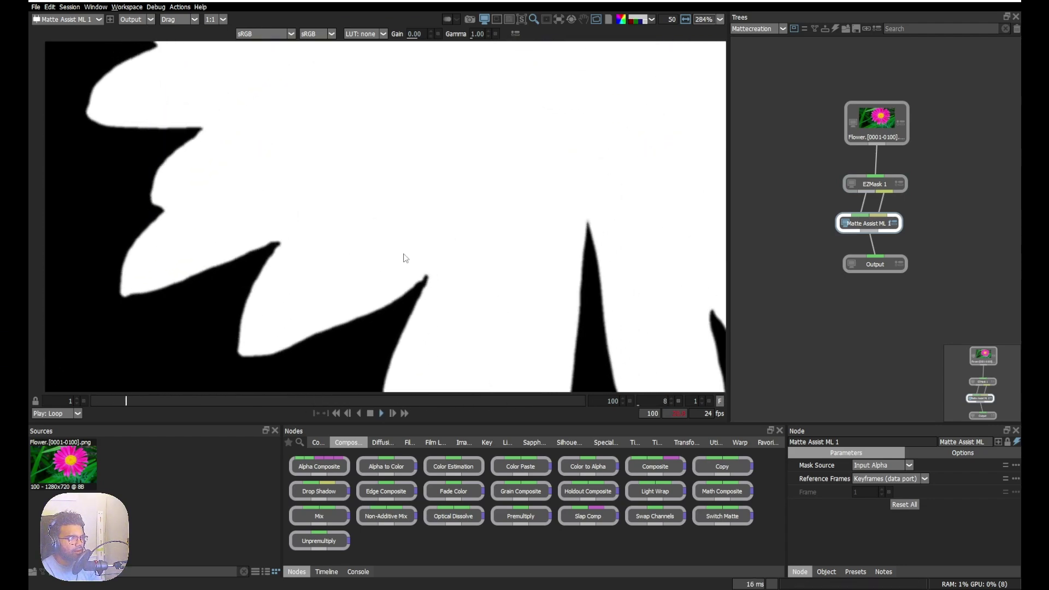
scroll(441, 382, down, 7)
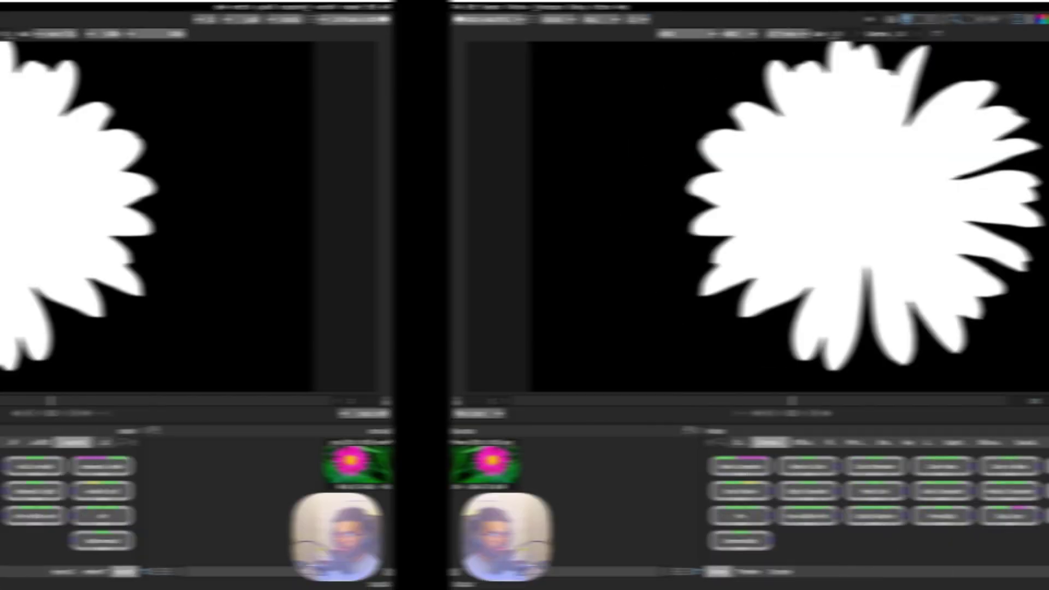
Add a Color node to the tree and set its colour to green.
key(Tab)
text(col)
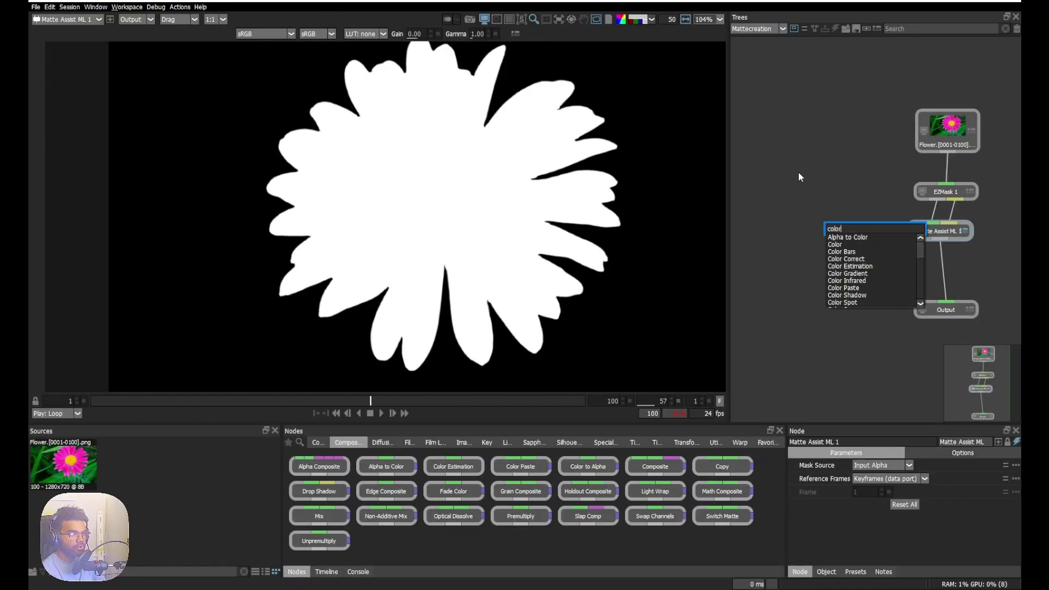
text(or)
key(Return)
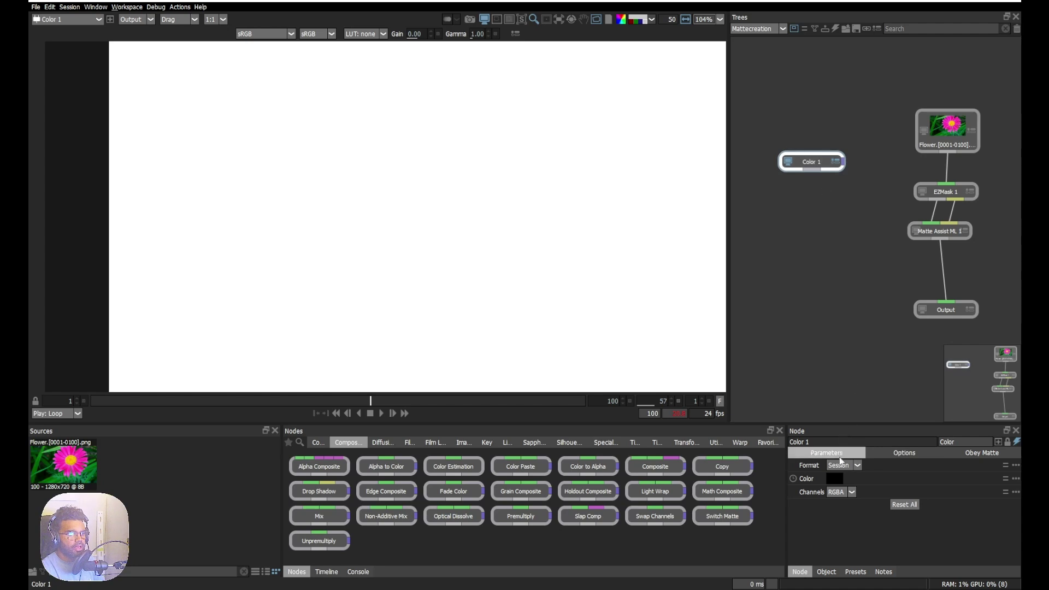
click(835, 479)
key(Escape)
Add a Copy node and connect Color 1 and Matte Assist ML 1 to its two inputs.
click(820, 201)
key(Tab)
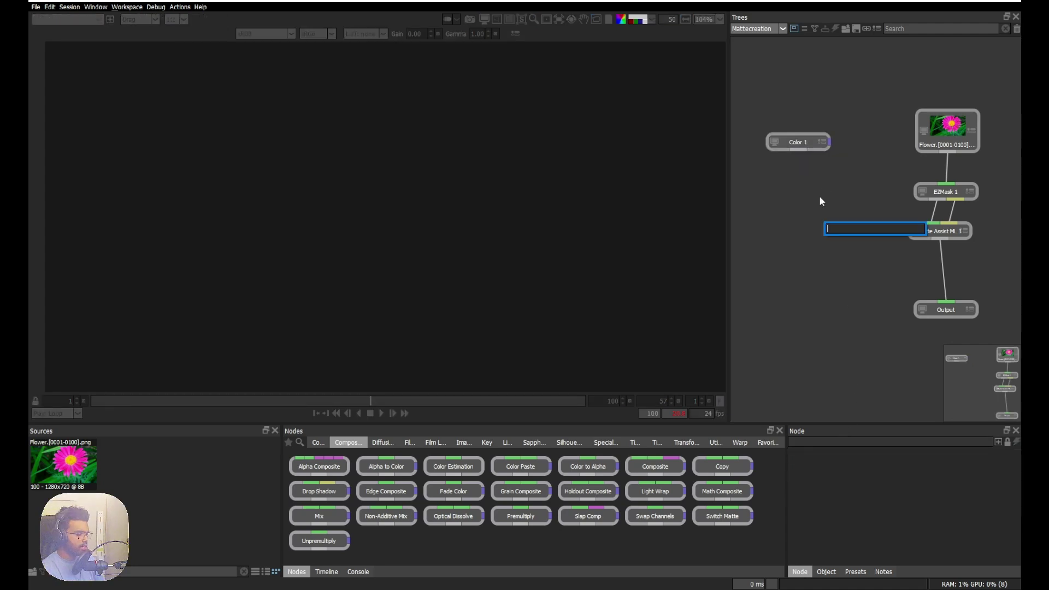
text(copy)
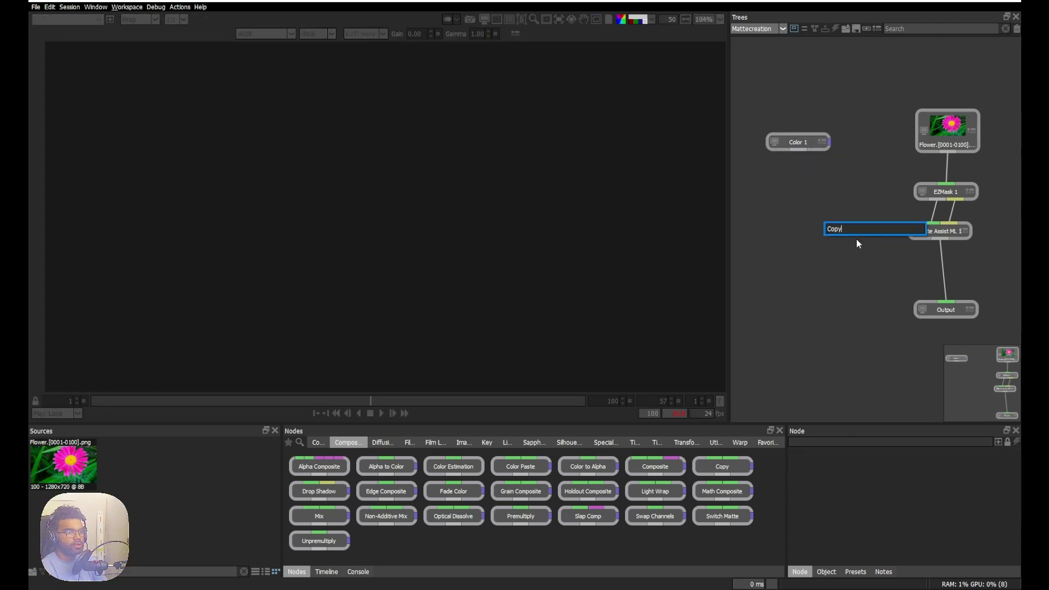
click(856, 237)
drag(815, 207, 935, 242)
drag(819, 249, 815, 260)
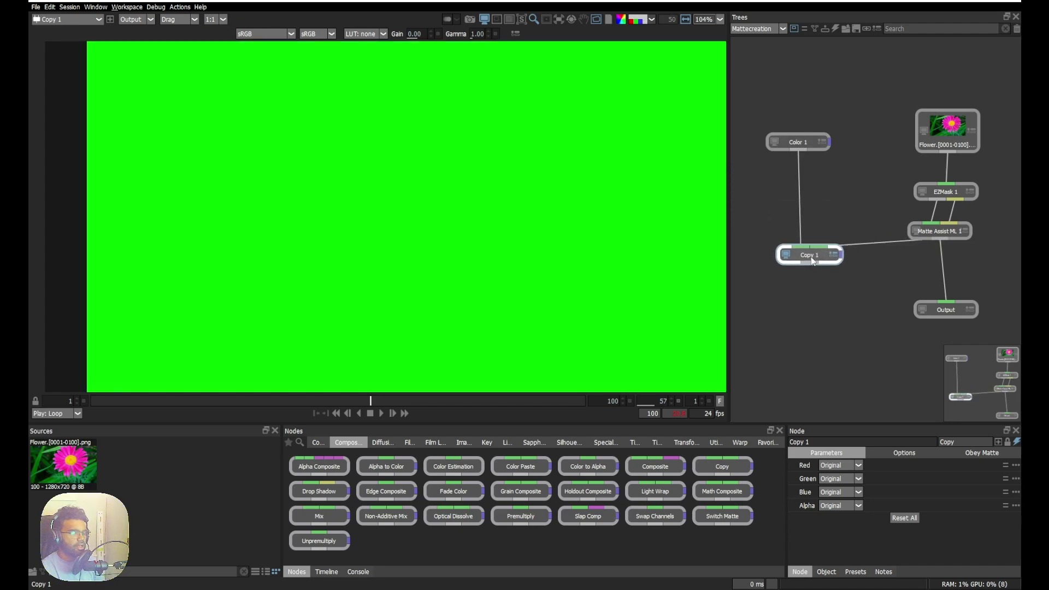
Add a Premultiply node after Copy 1, set Copy's Alpha channel to Alpha, and view the premultiplied result.
key(Tab)
text(Premultiply)
key(Return)
click(809, 255)
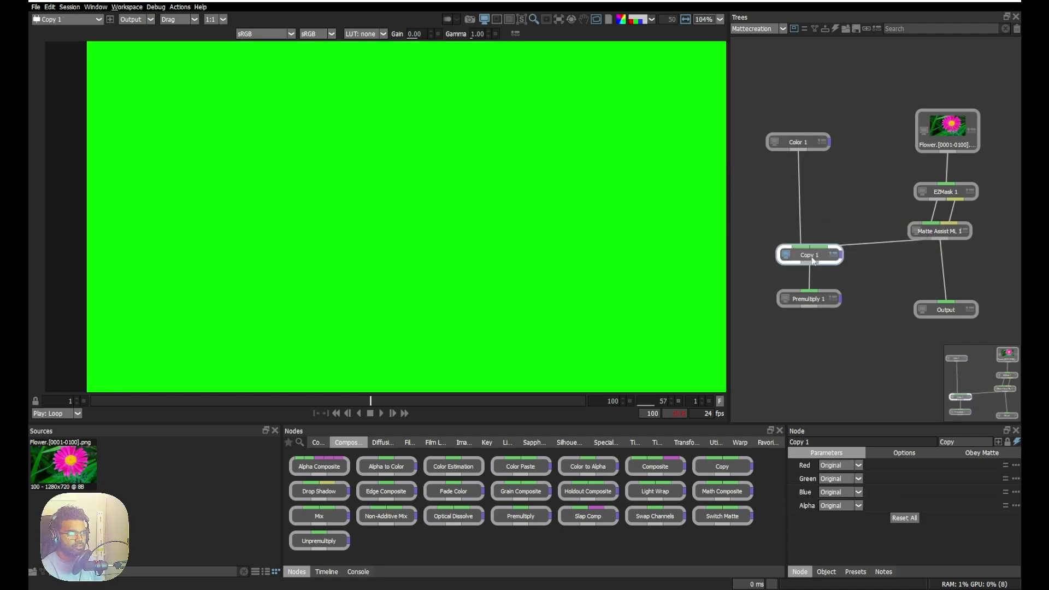
click(841, 506)
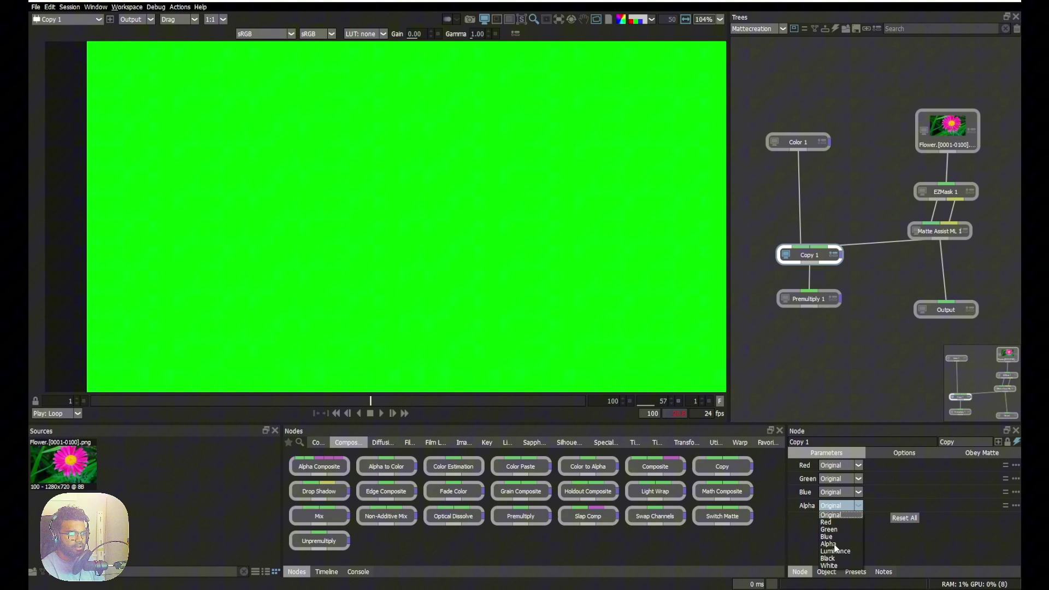
click(835, 545)
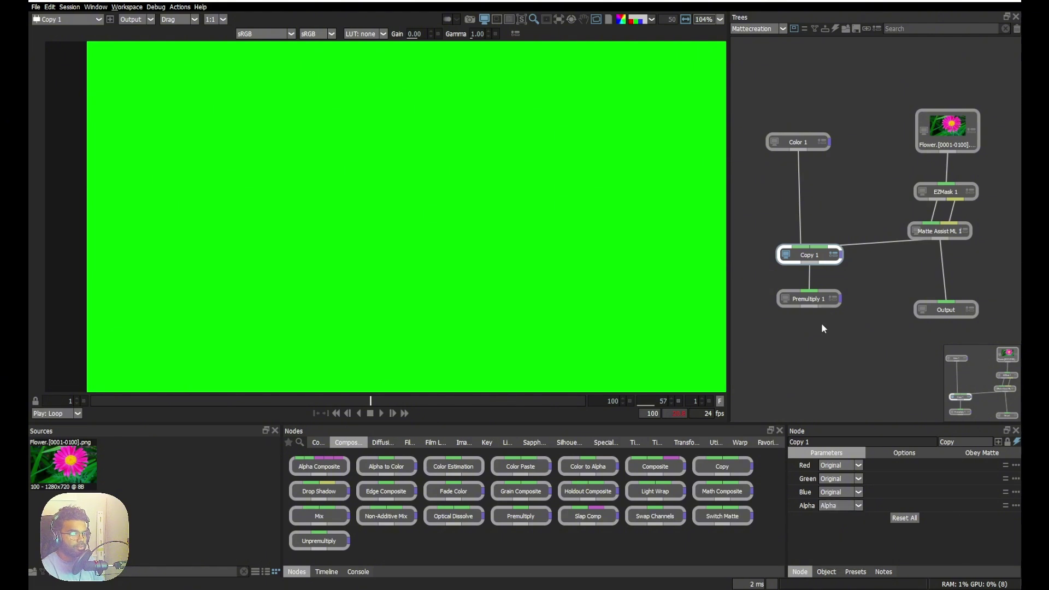
click(808, 300)
scroll(475, 152, down, 2)
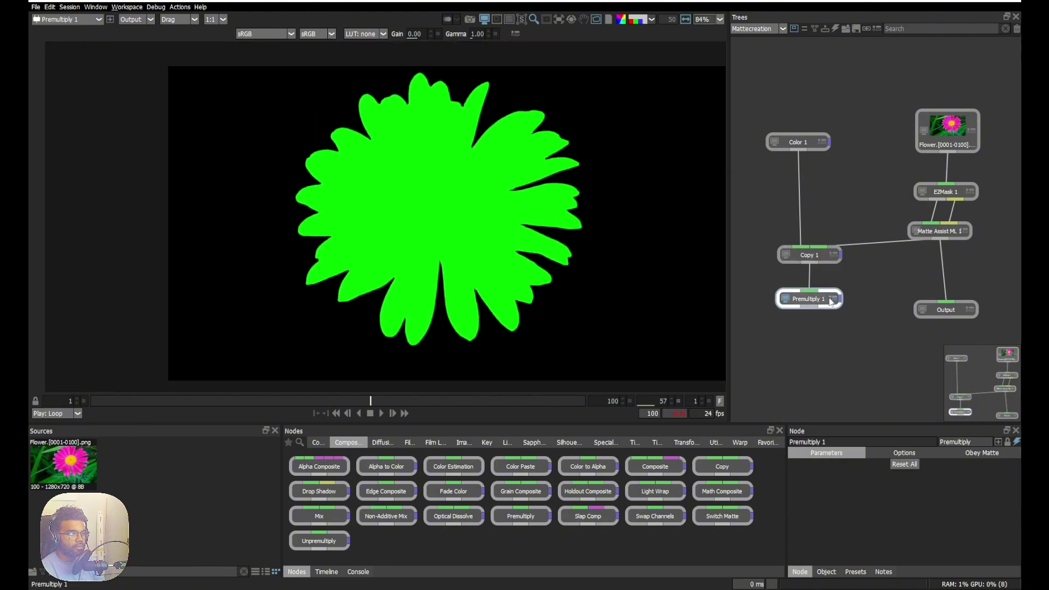
Add a Composite node after Premultiply 1 and connect the Flower source to its background input.
drag(858, 317, 828, 318)
key(Tab)
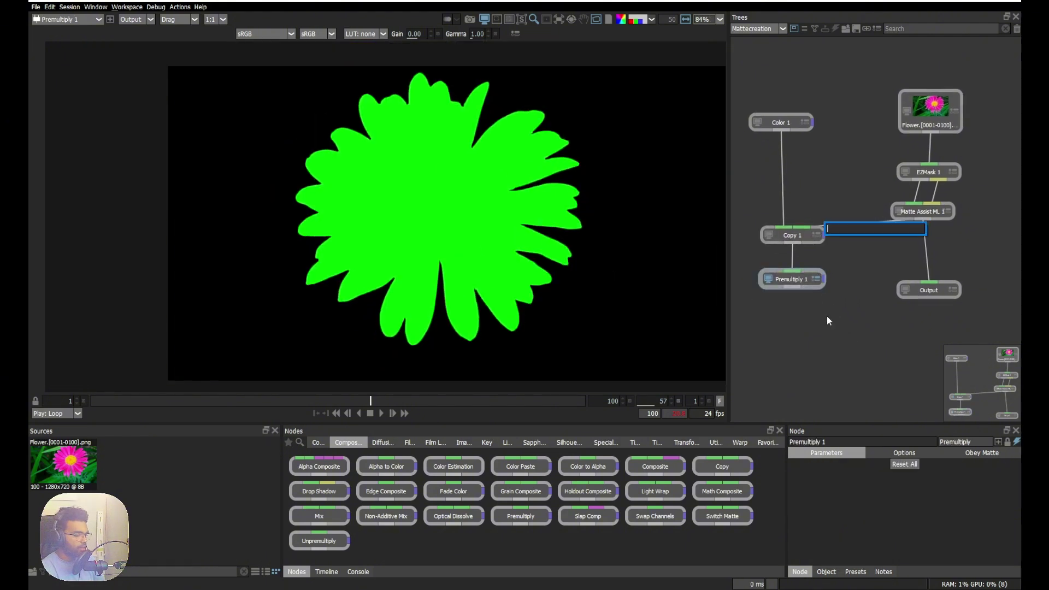
text(compo)
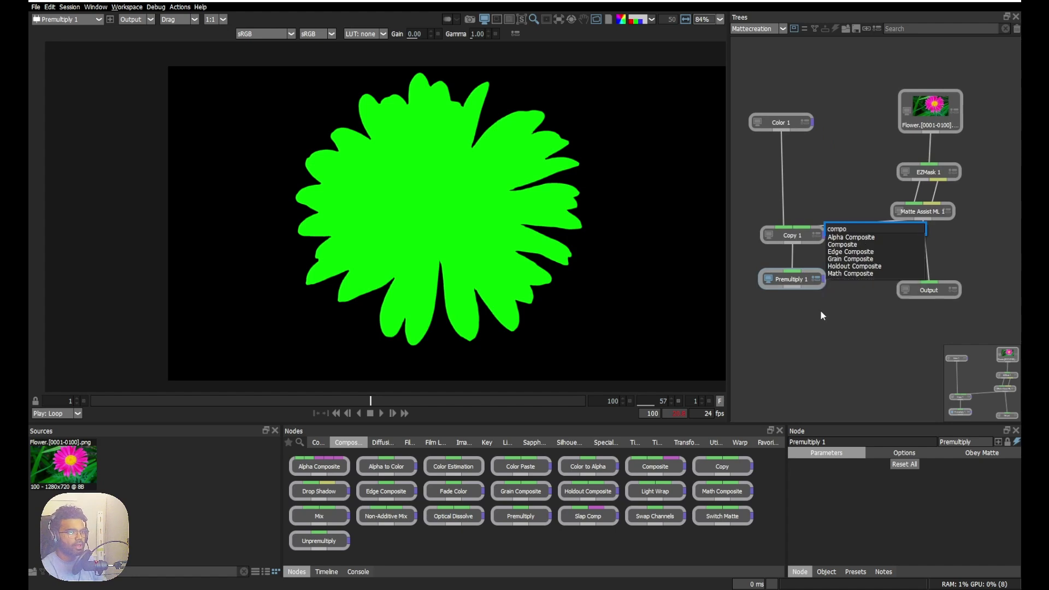
click(846, 246)
drag(818, 310, 796, 285)
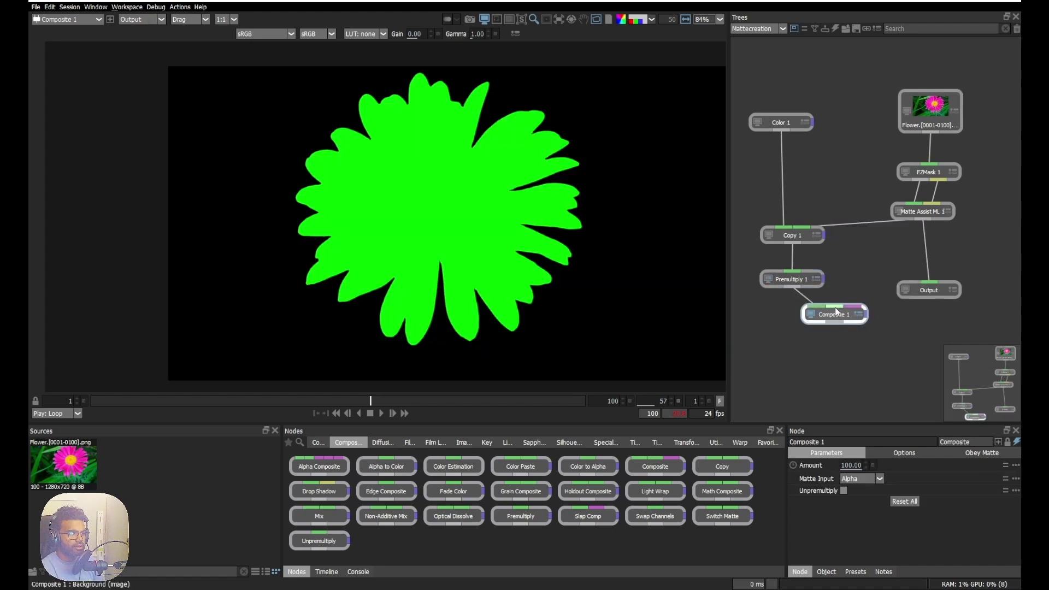
drag(837, 308, 930, 127)
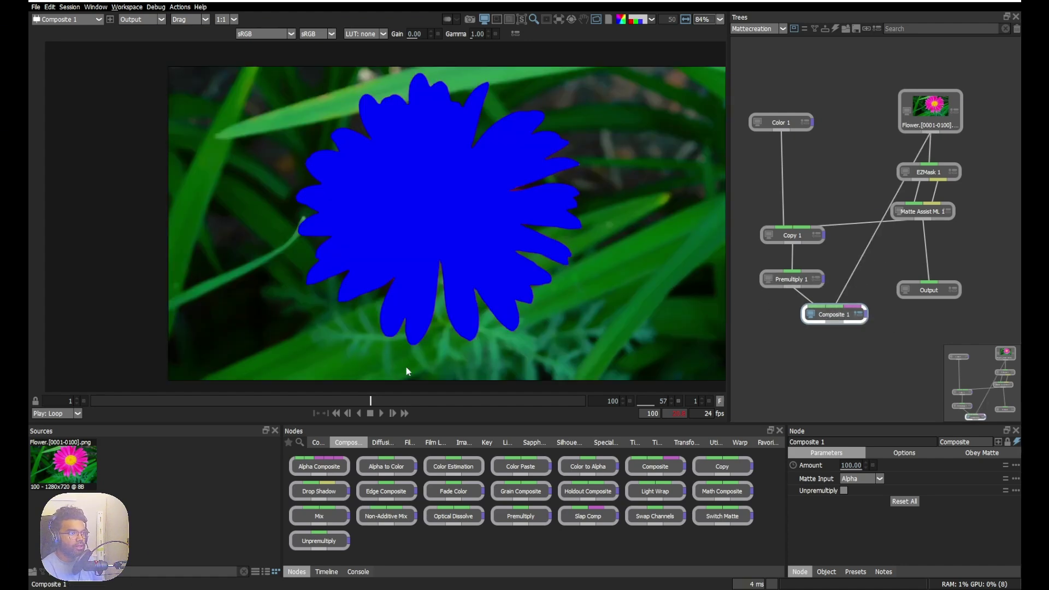
Scrub the composite to frame 98 and inspect how the blue overlay fits the petal edges.
drag(415, 401, 575, 398)
scroll(428, 279, up, 5)
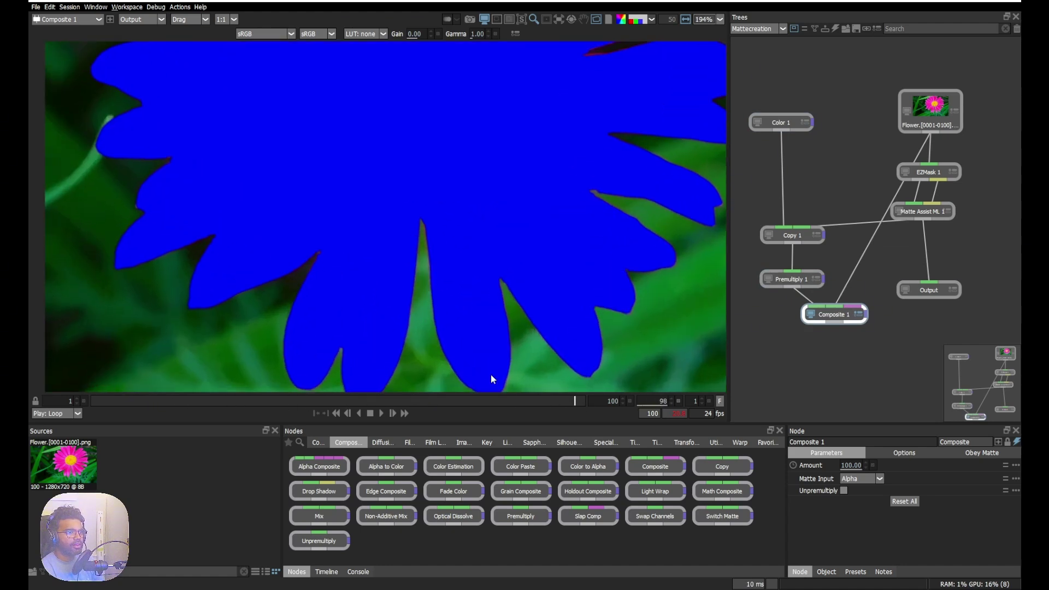
scroll(458, 305, down, 4)
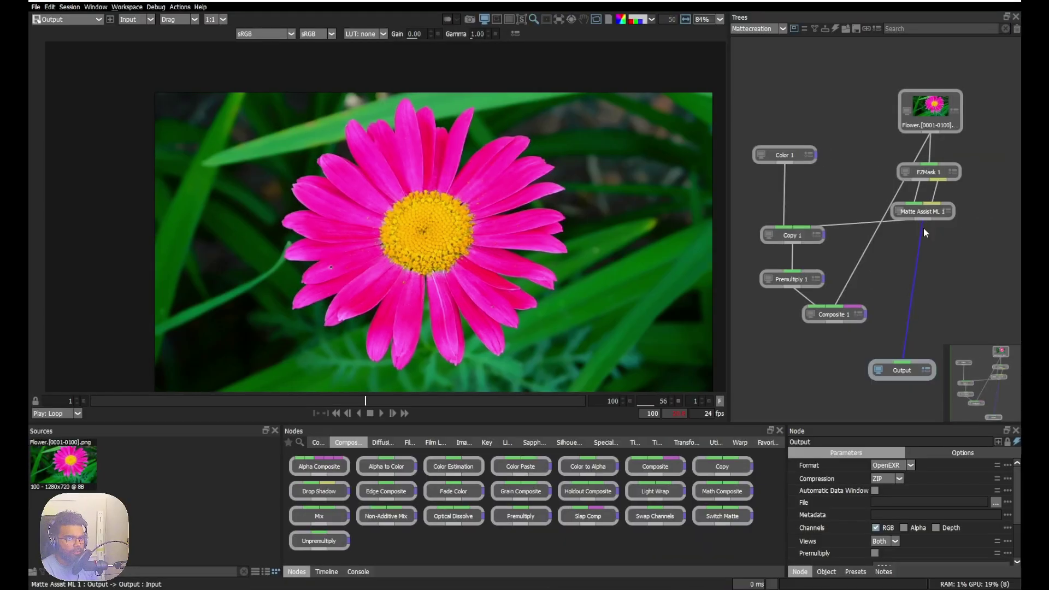
Connect Composite 1 to Output and take the name Flower.0001.png from the Video folder for an output file in keys.
drag(903, 370, 841, 358)
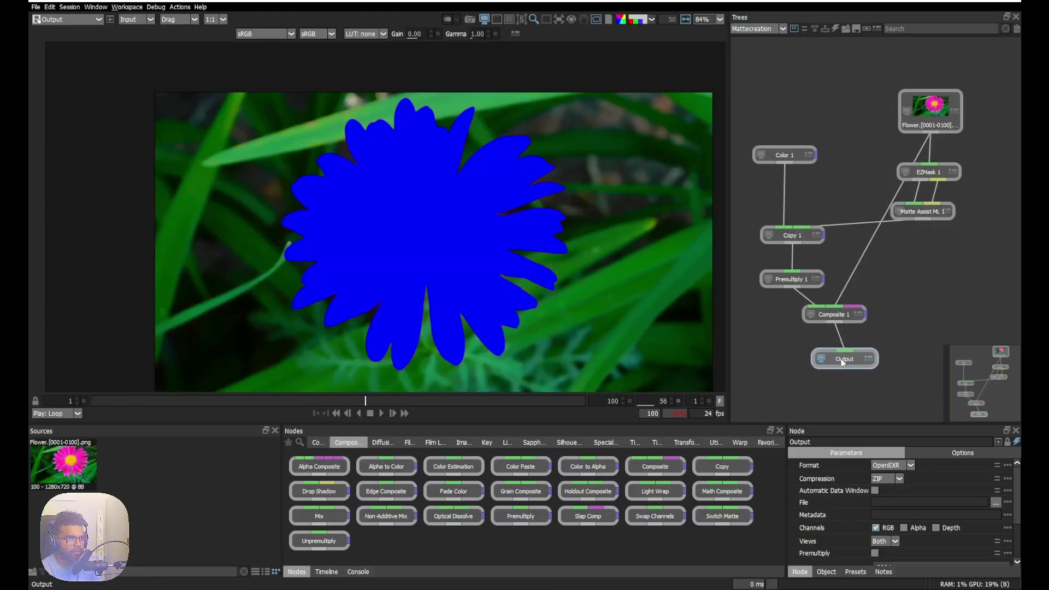
click(995, 503)
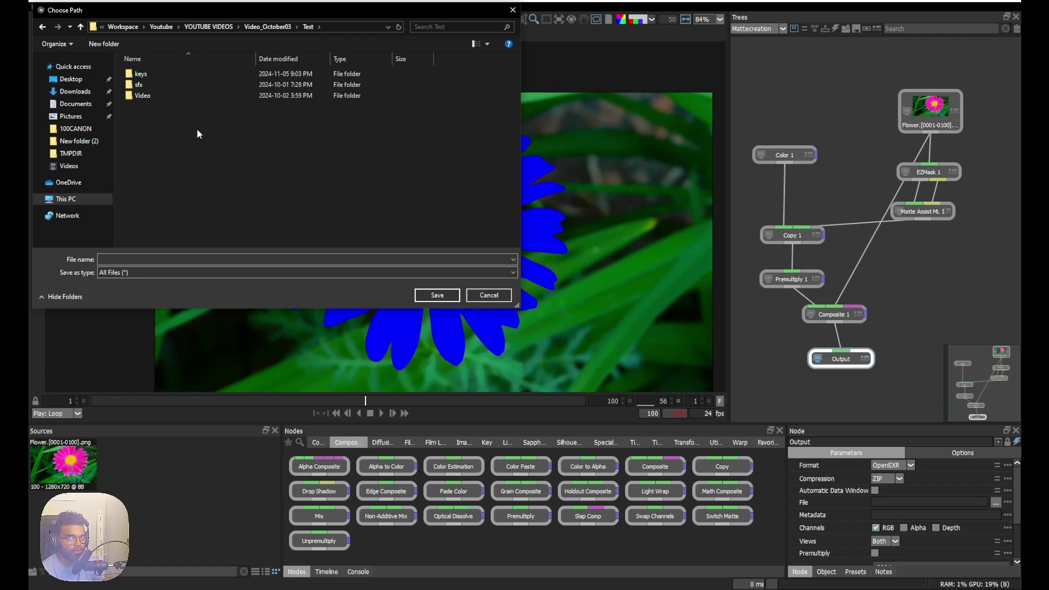
double_click(150, 73)
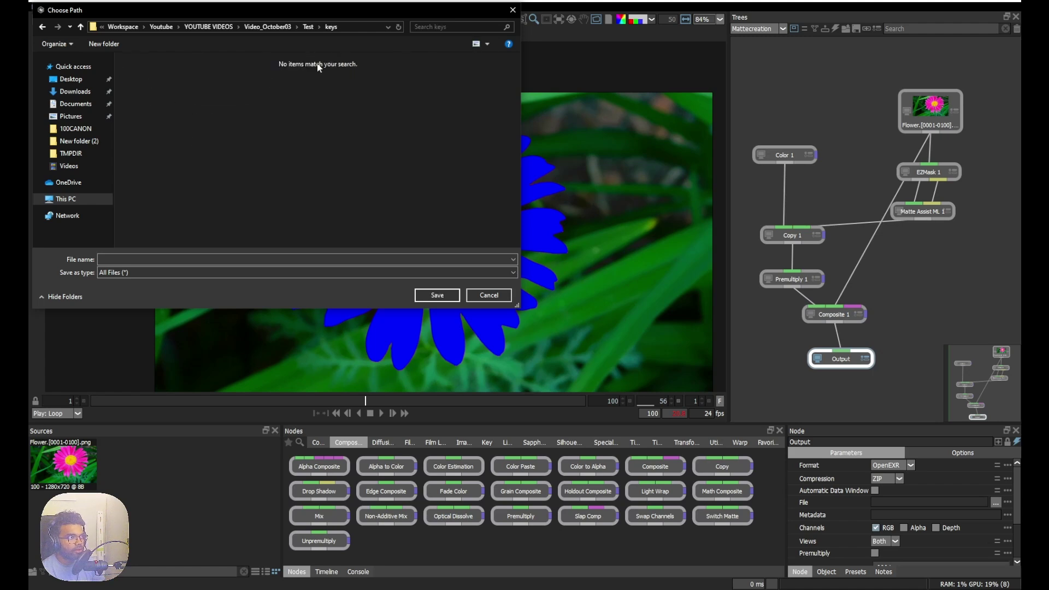
click(308, 27)
double_click(141, 95)
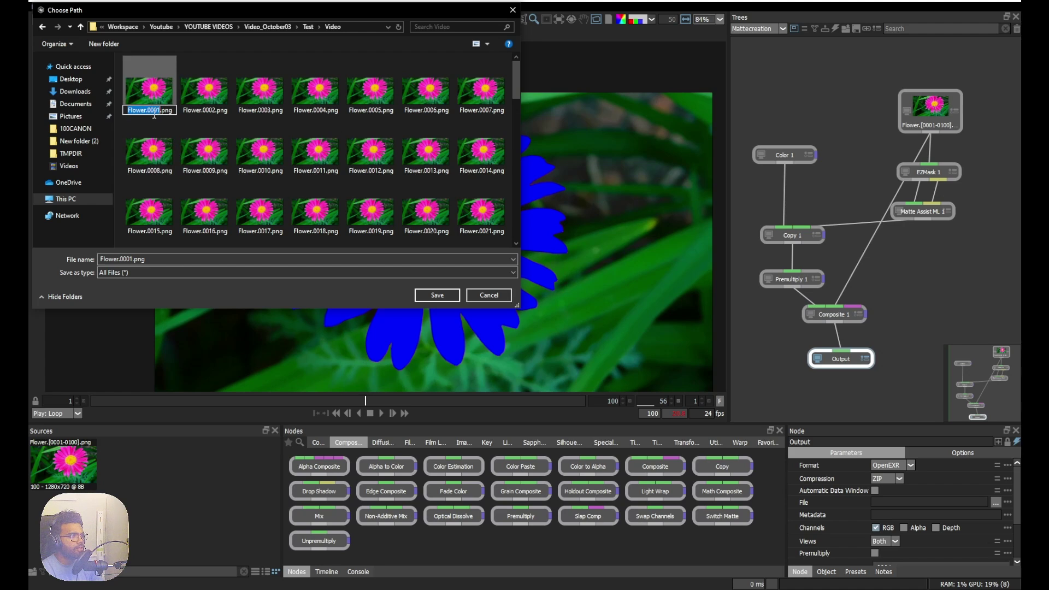
click(309, 27)
double_click(154, 81)
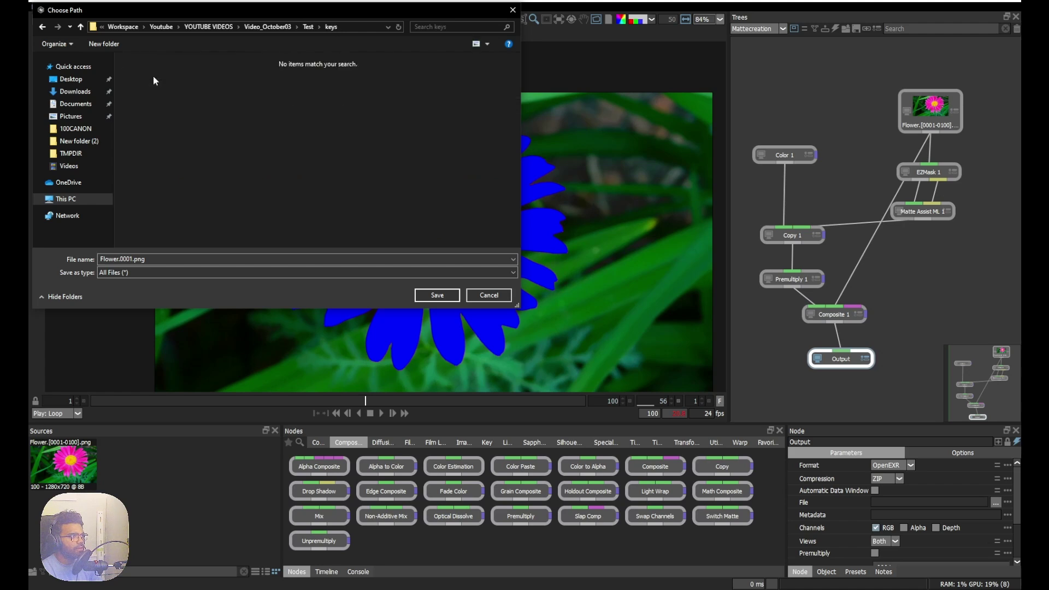
Replace the frame number in the output name with #### and save the path as Flower.####.png in the keys folder.
click(153, 260)
key(Left)
key(Left)
key(Left)
key(Left)
key(BackSpace)
key(BackSpace)
key(BackSpace)
key(BackSpace)
text(####)
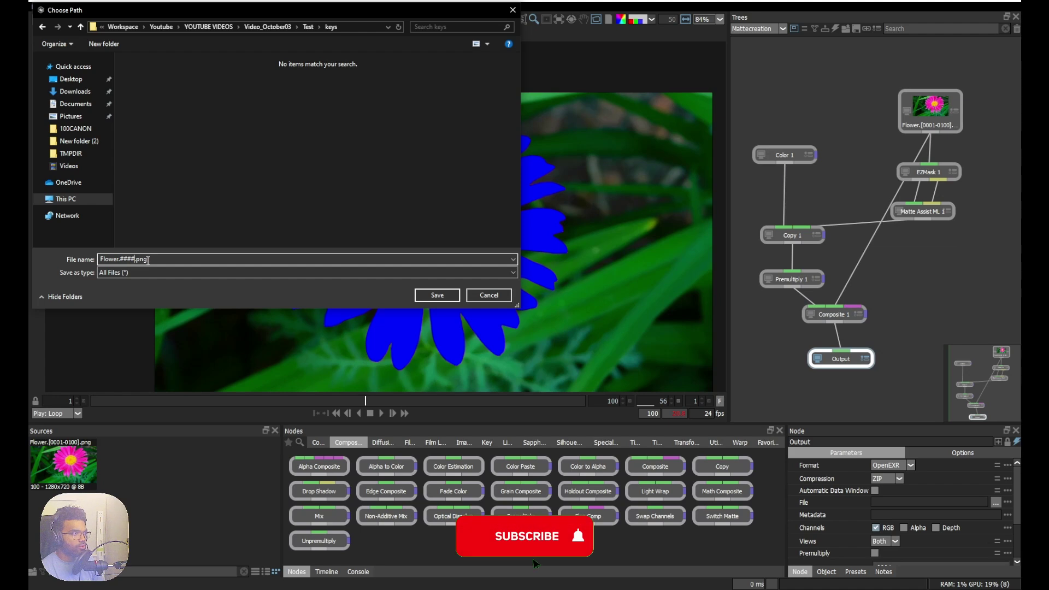
click(438, 295)
Go to frame 50 and open the render options for the Output node.
scroll(1019, 492, down, 2)
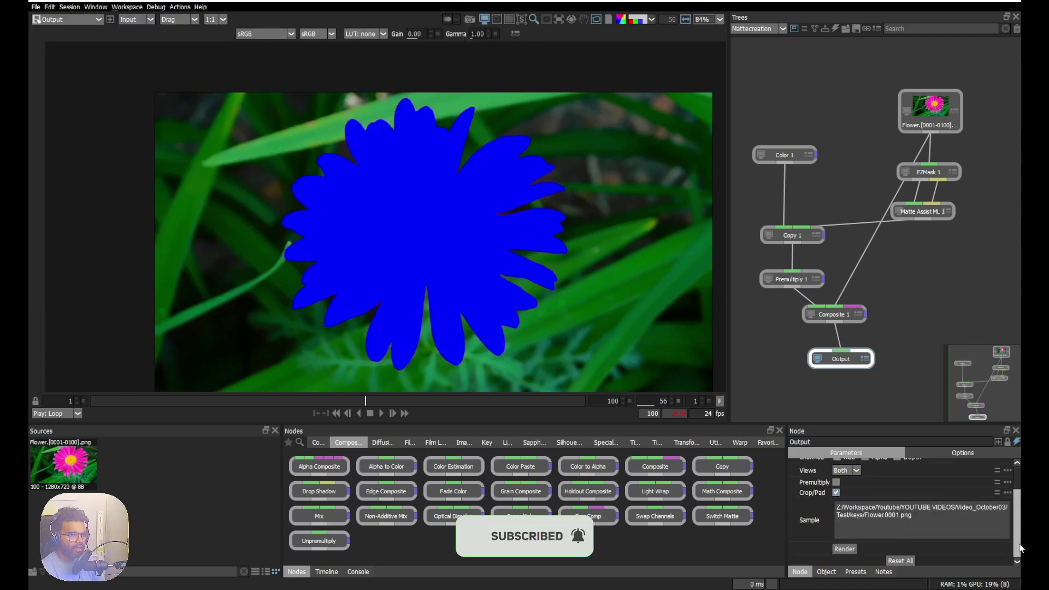
scroll(1020, 486, up, 2)
scroll(1019, 486, down, 2)
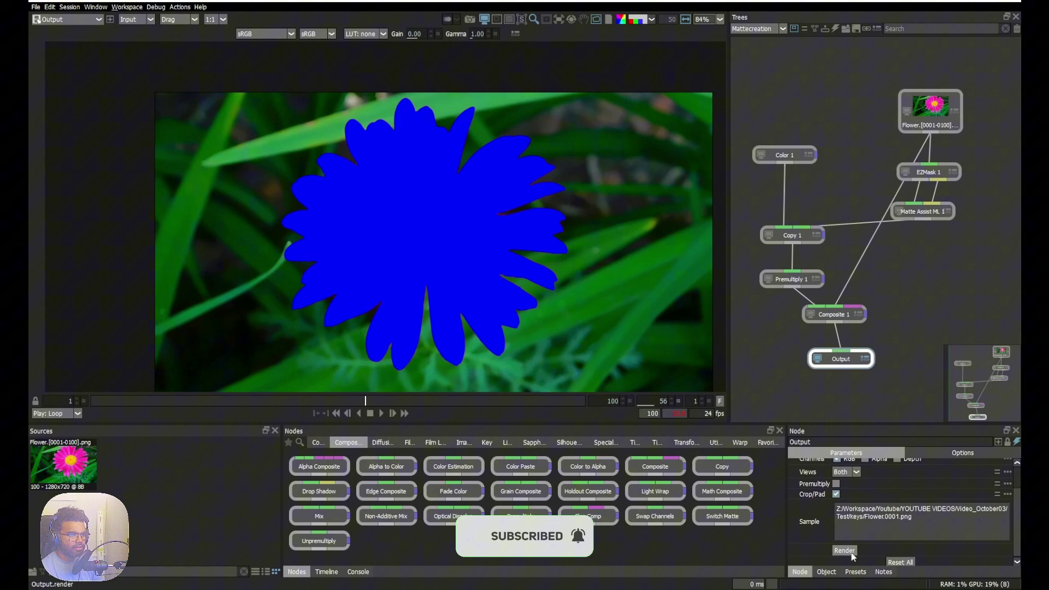
click(331, 404)
drag(331, 404, 346, 409)
click(844, 551)
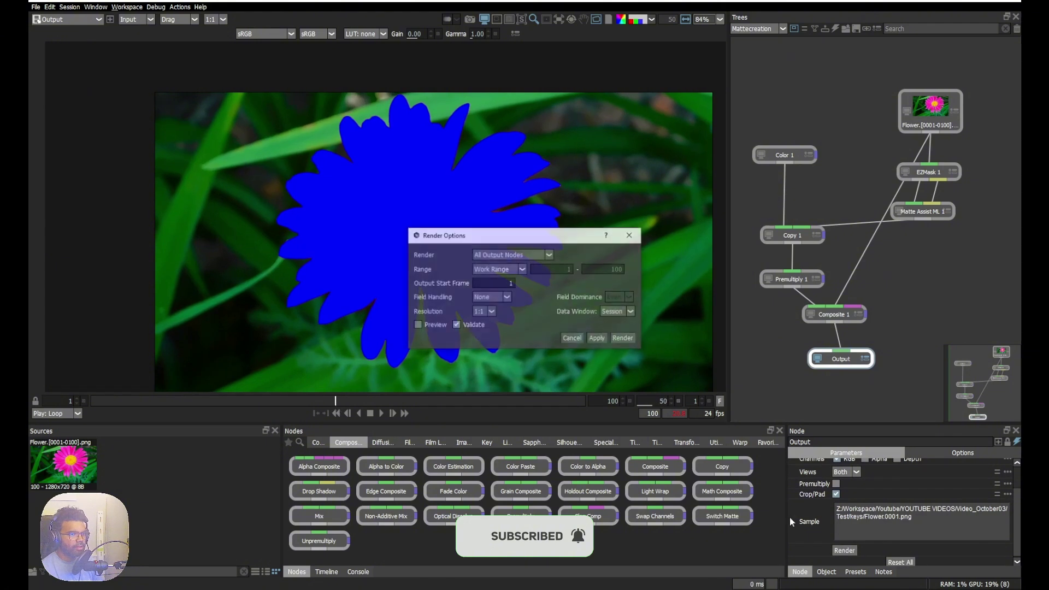
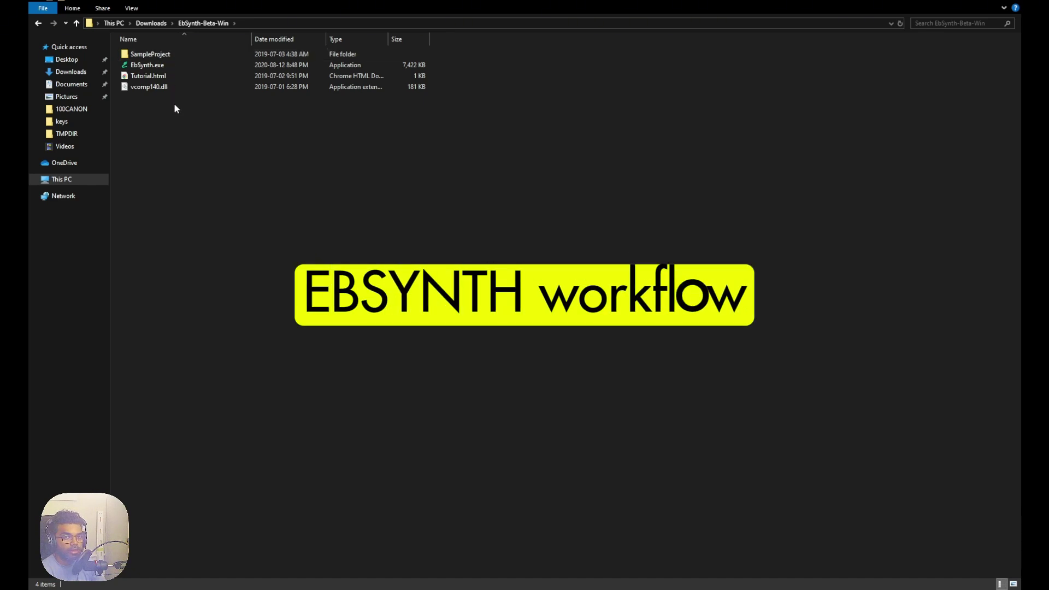
Launch EbSynth and load the Flower.0050 image from the keys folder as the keyframe.
double_click(155, 66)
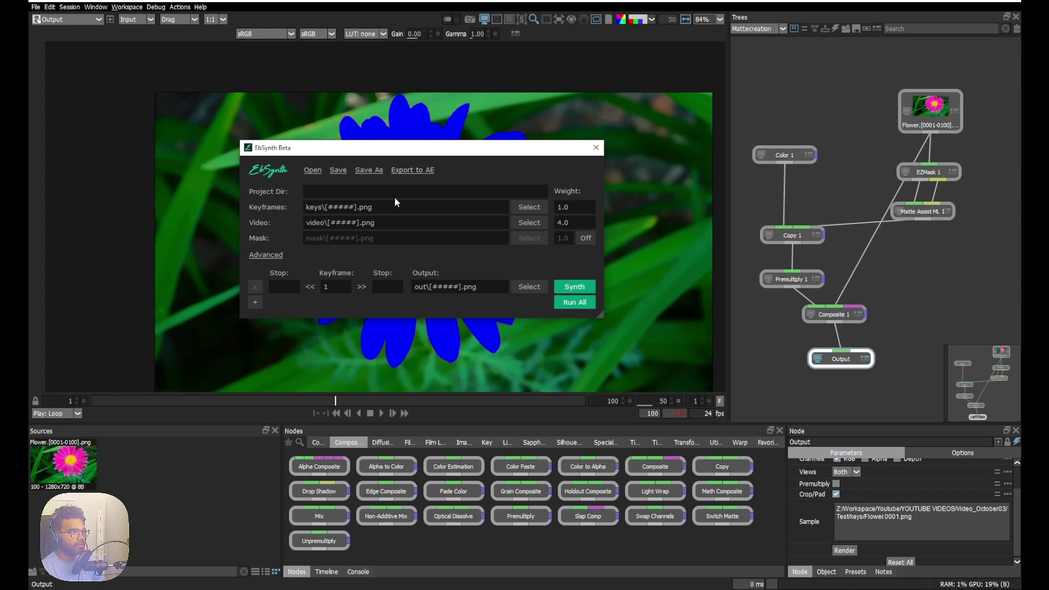
click(363, 210)
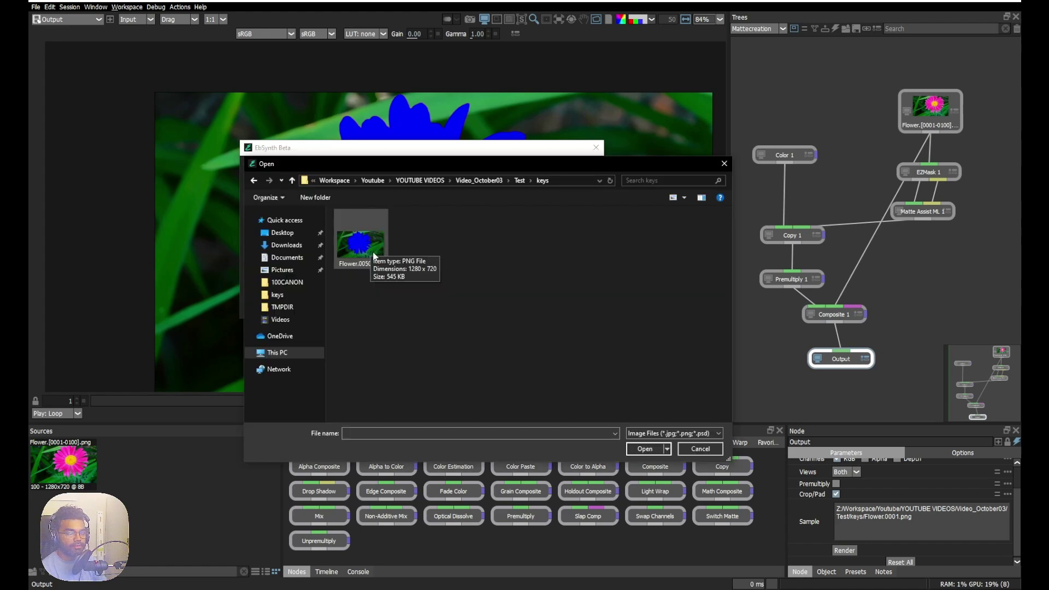
double_click(362, 244)
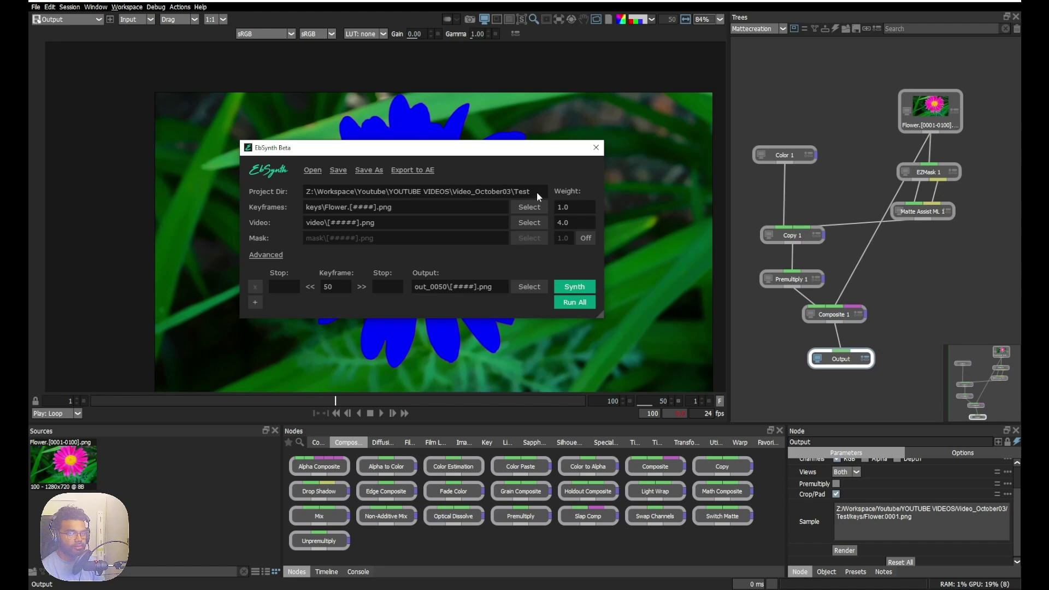
Browse to the Video folder inside Test for EbSynth's video source.
click(529, 225)
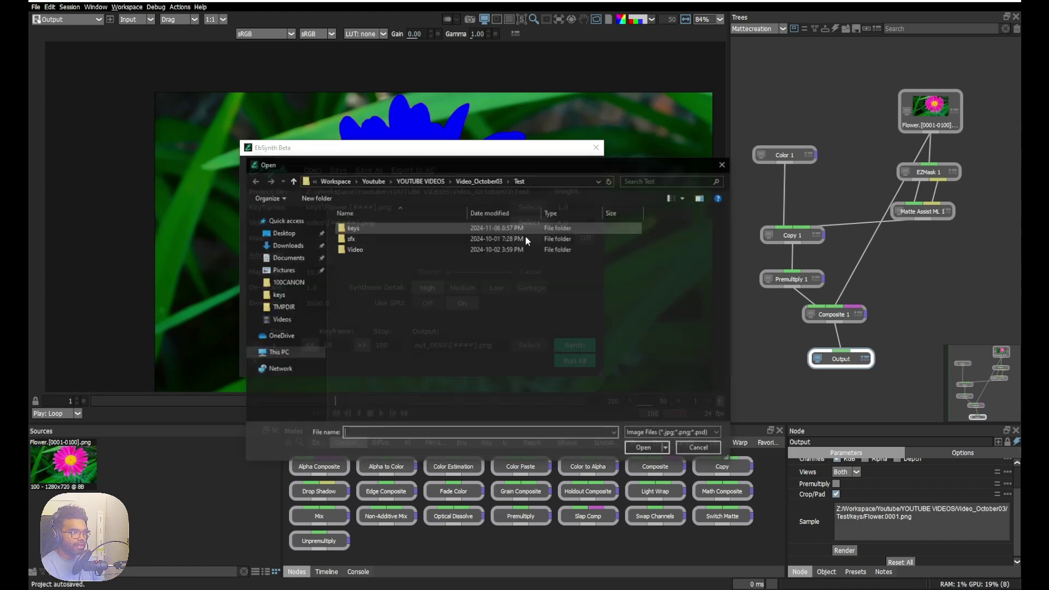
click(367, 250)
click(645, 449)
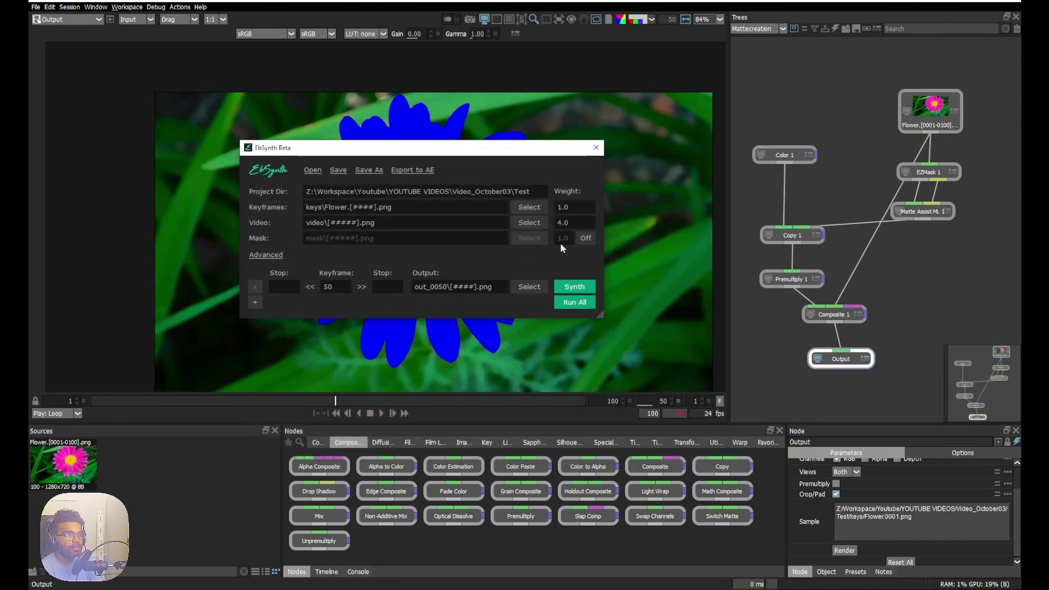
Leave EbSynth's mask option off and set Synthesis Detail to High in the advanced settings.
click(581, 238)
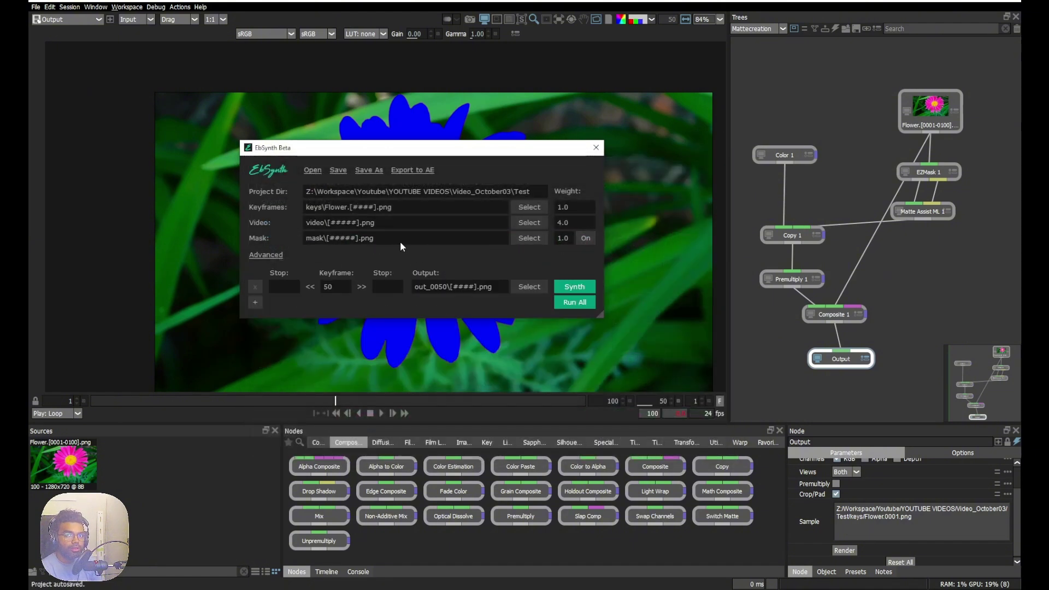
click(587, 240)
click(270, 256)
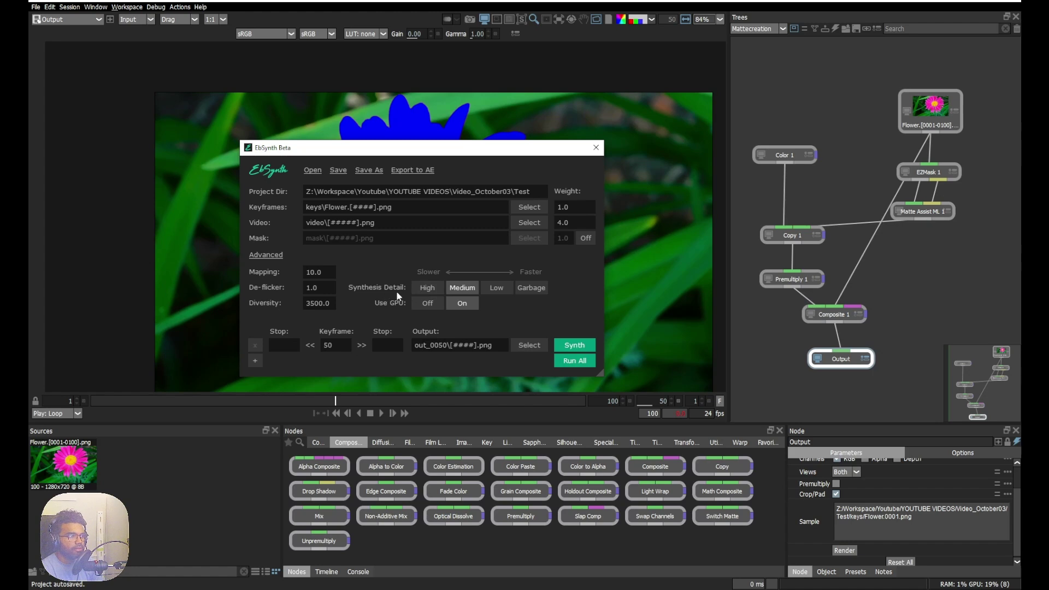
click(428, 288)
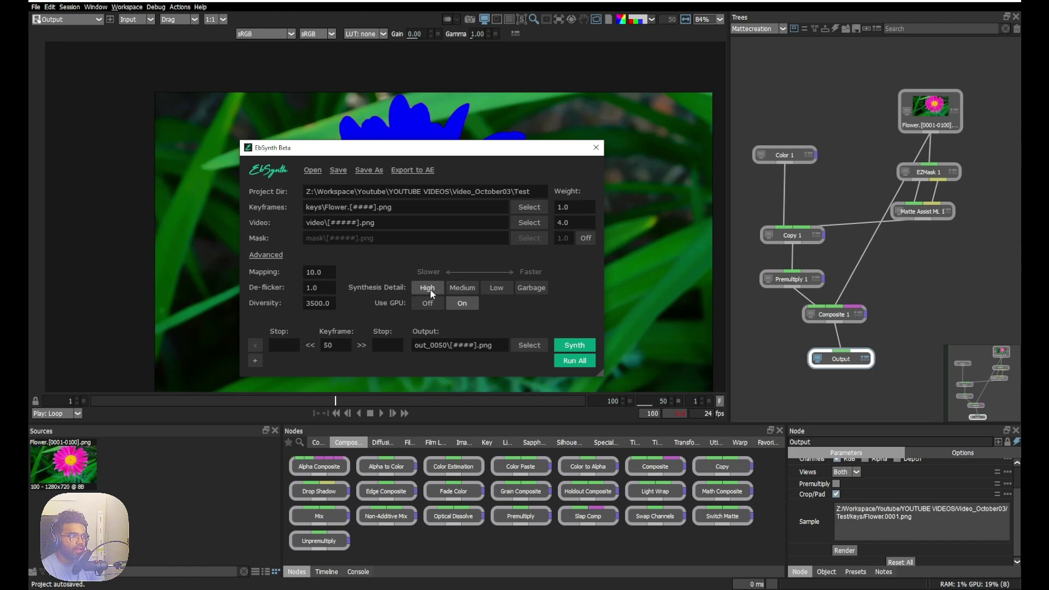
Set EbSynth to use the GPU, enter 1 and 100 as the stop frames around keyframe 50, and run the synthesis.
click(464, 307)
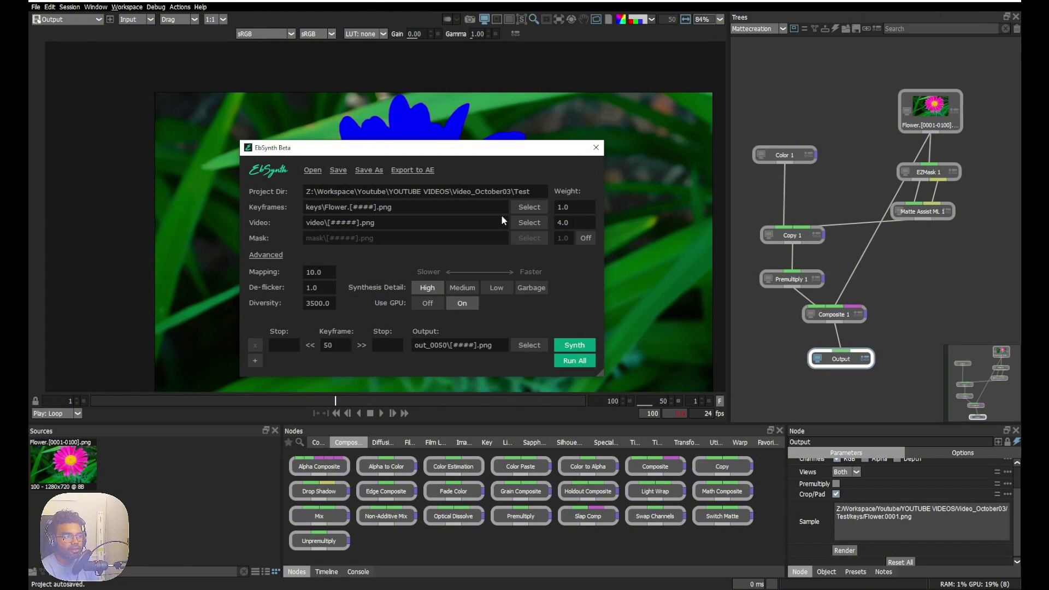
click(387, 343)
text(100)
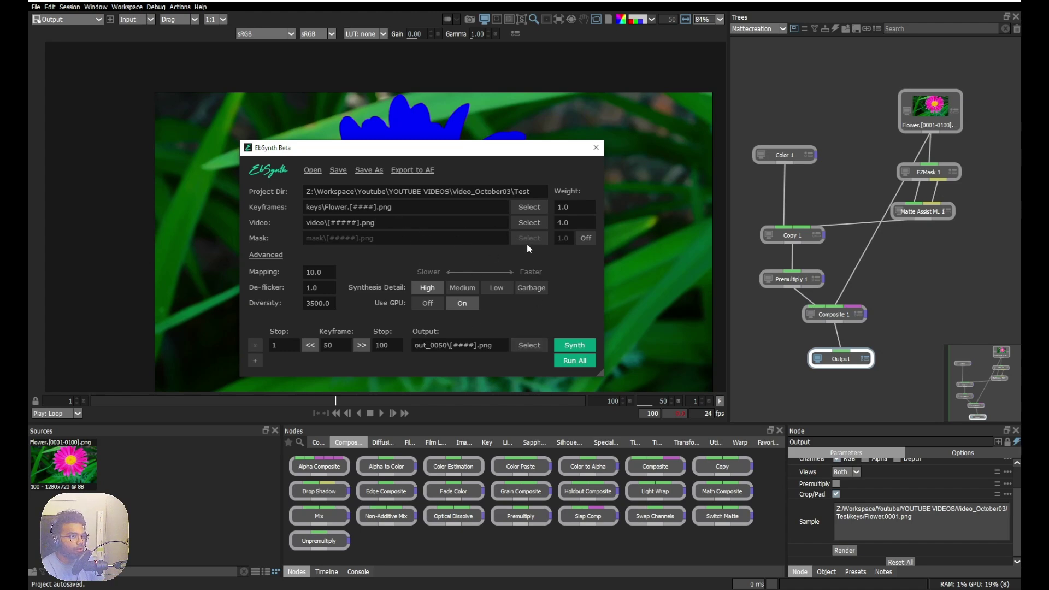
click(576, 346)
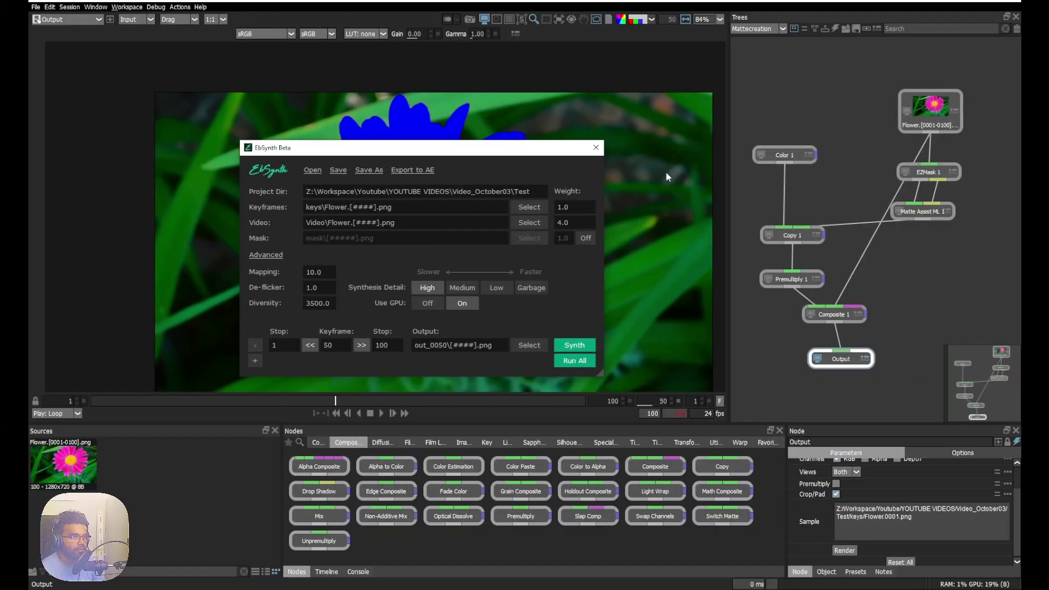
Switch to Silhouette, import the synthesized [0001-0100].png sequence, and place it in the node tree to view the blue flower.
click(760, 182)
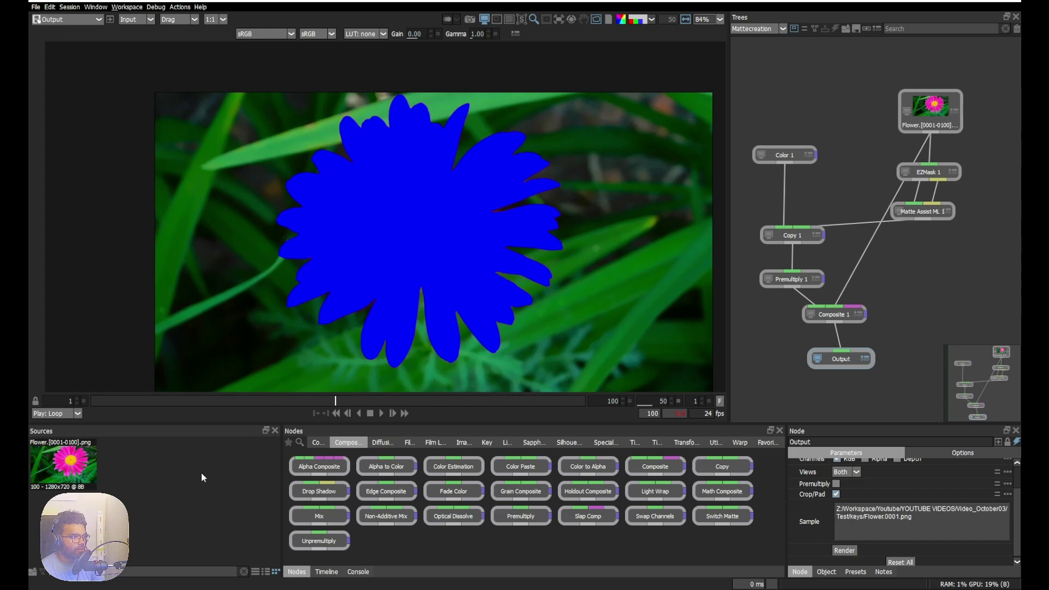
double_click(201, 478)
double_click(496, 235)
drag(56, 471, 823, 107)
scroll(452, 289, up, 3)
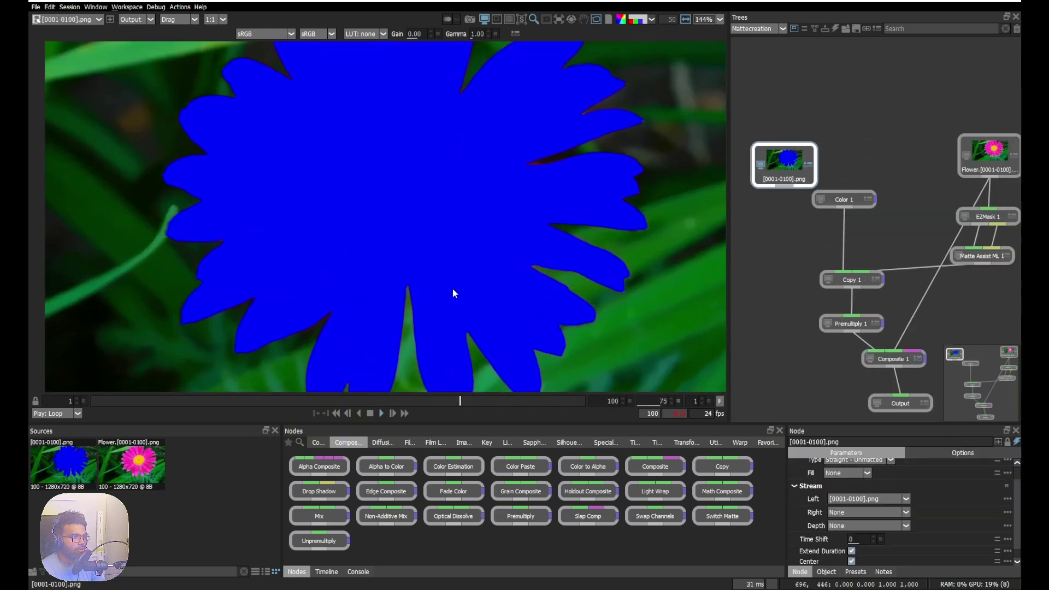
scroll(460, 315, up, 1)
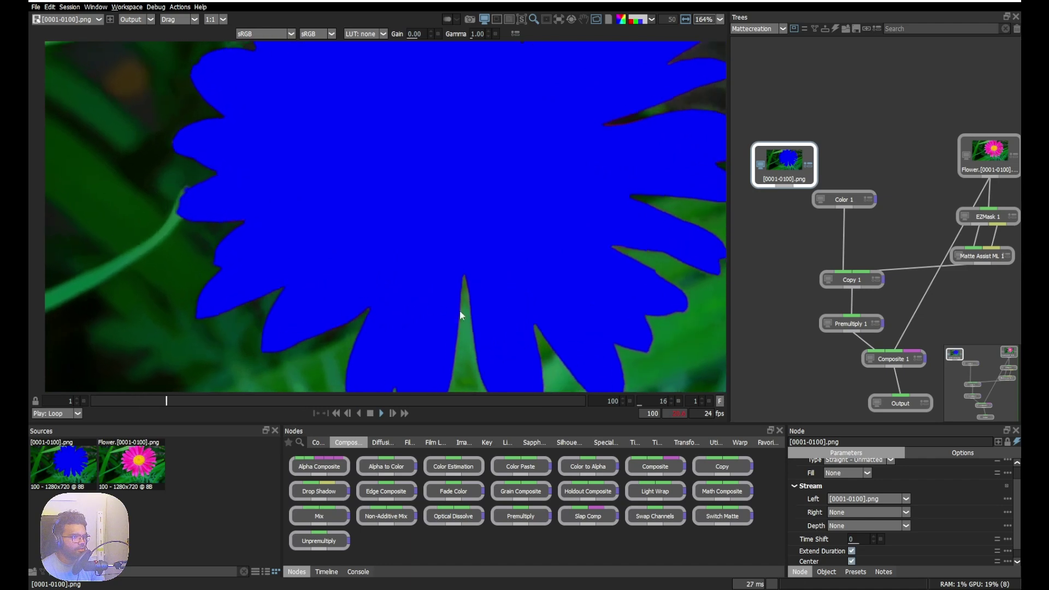
View the alpha matte of Matte Assist ML 1 and examine the petal edges.
click(981, 256)
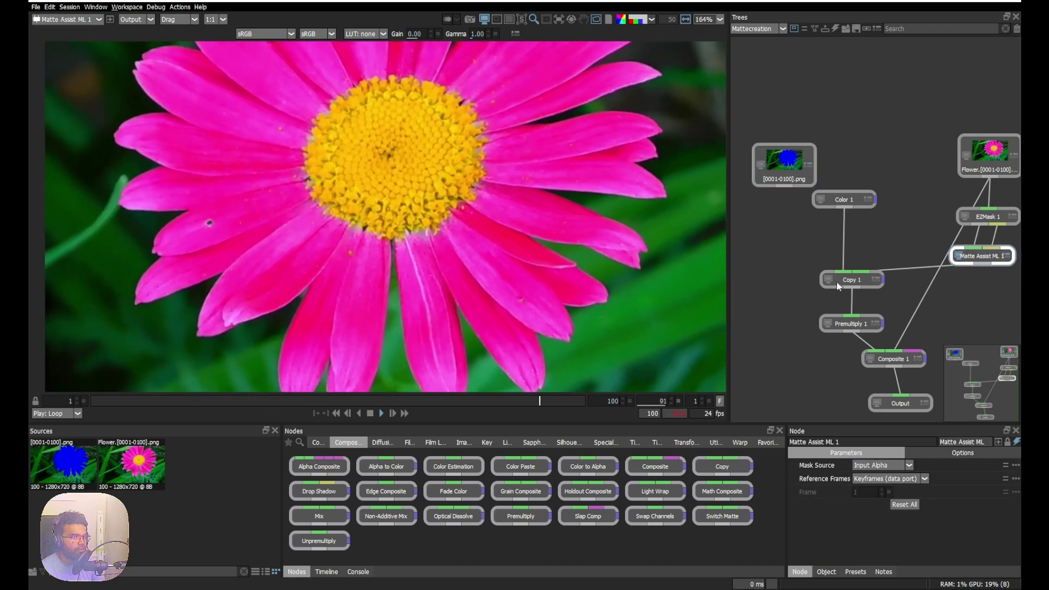
scroll(470, 293, up, 3)
key(a)
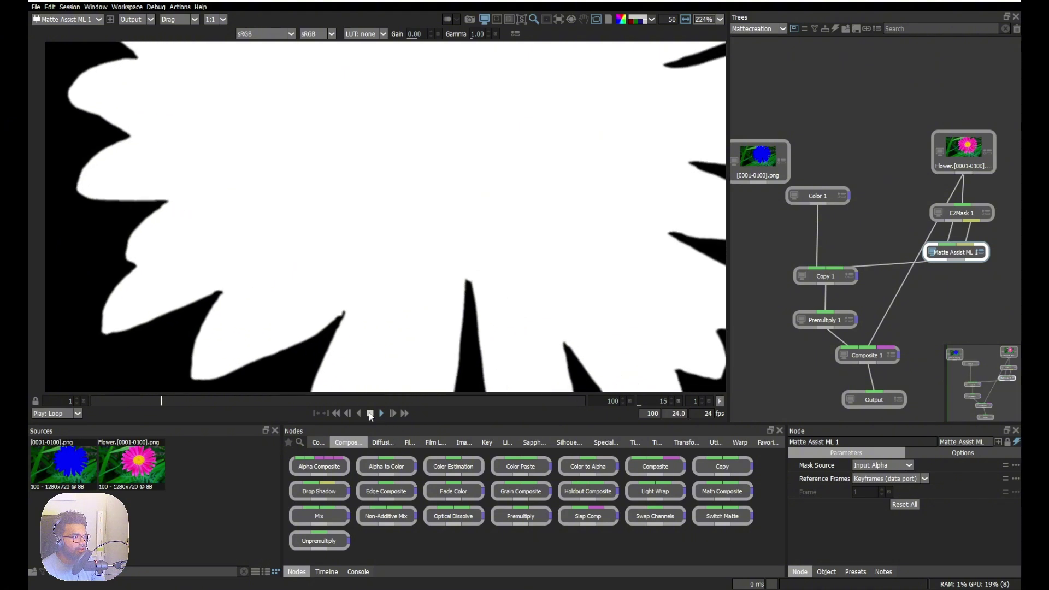
Add a Primatte node below the blue flower sequence to key out the blue.
scroll(875, 246, down, 2)
drag(844, 164, 809, 206)
text(prim)
key(Return)
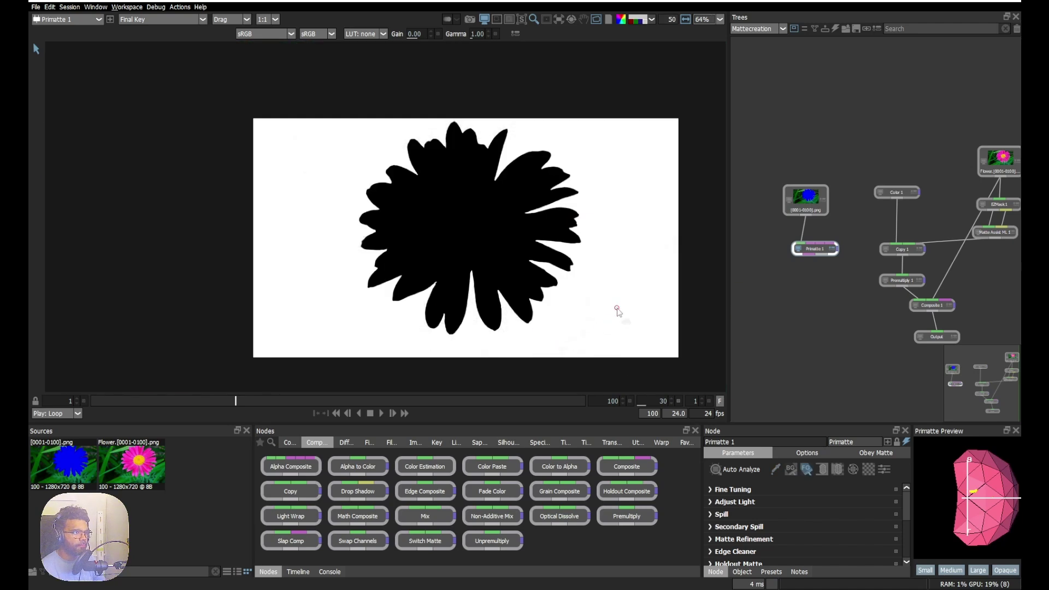
drag(817, 251, 804, 244)
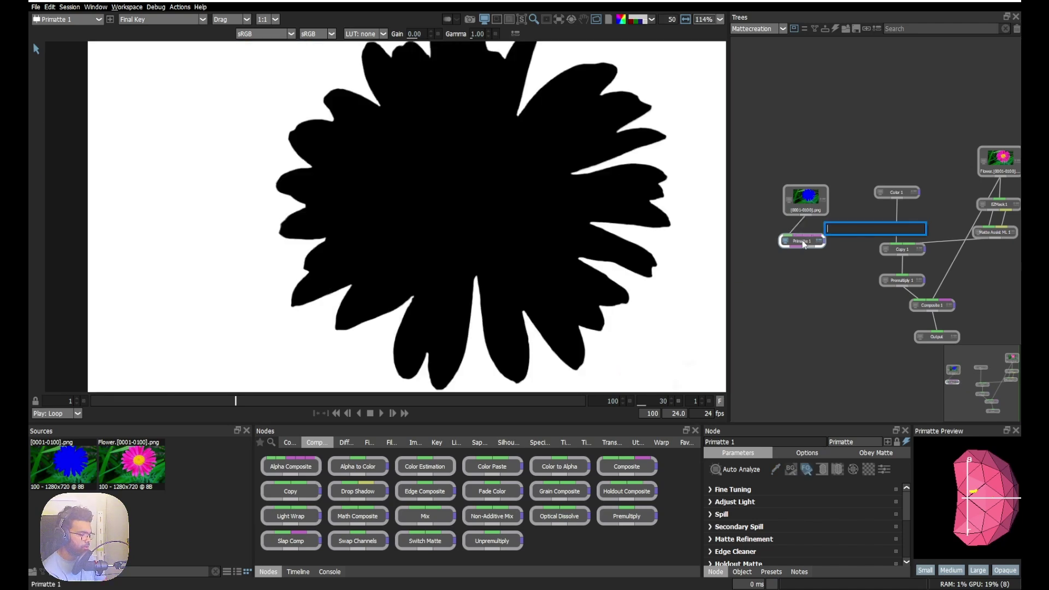
Add an Invert node after Primatte 1 and set its channels to RGBA.
text(inver)
key(Return)
click(850, 465)
click(836, 475)
scroll(558, 277, down, 1)
Add a Swap Channels node and connect Matte Assist ML 1's output to its input.
drag(956, 266, 925, 252)
key(Tab)
text(swap)
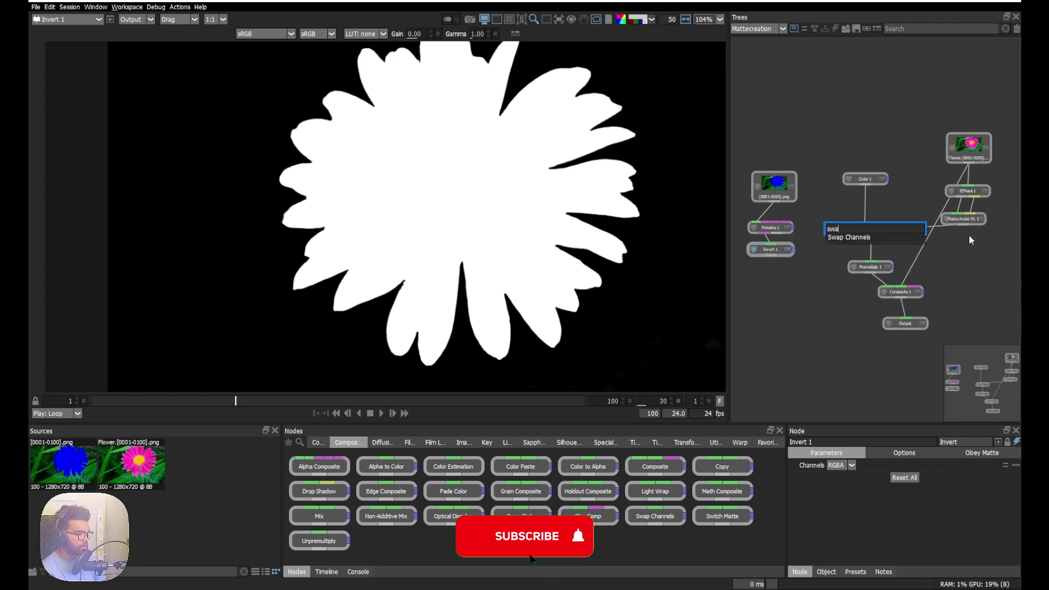
key(Down)
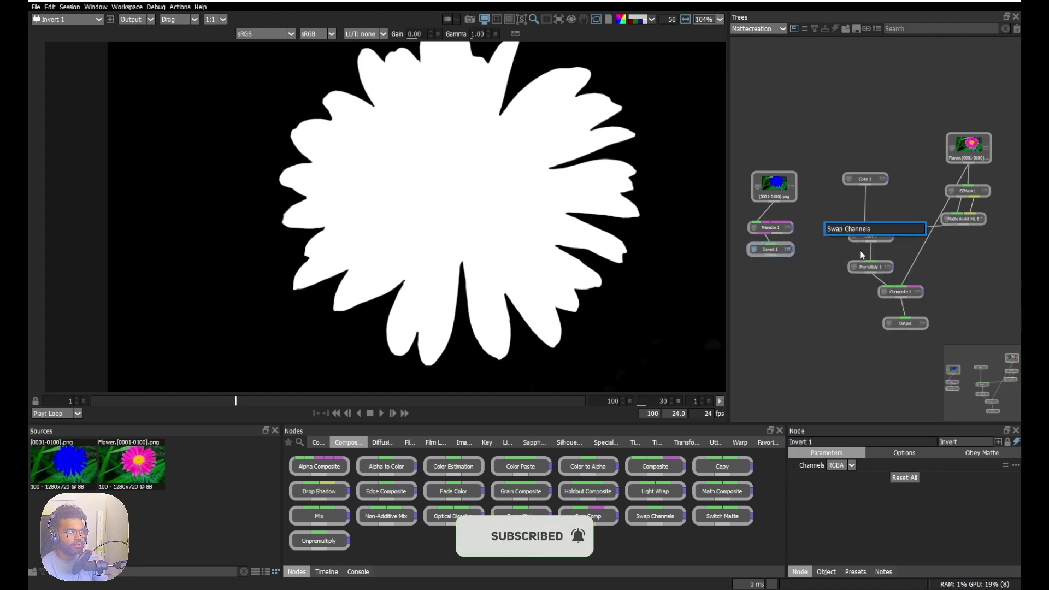
key(Return)
drag(788, 272, 971, 224)
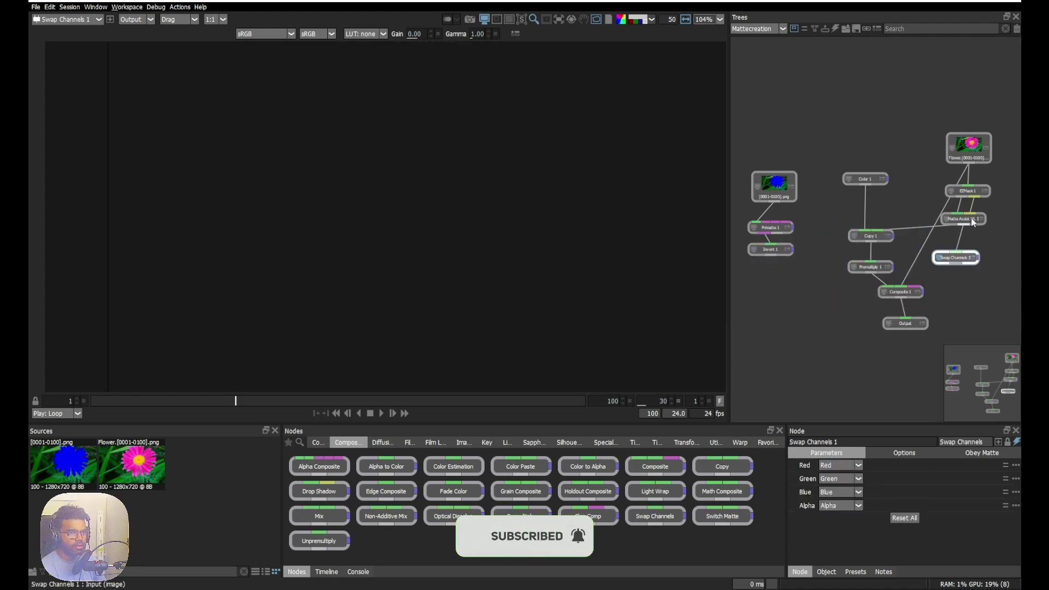
Compare the flower mattes from Swap Channels 1 and Invert 1 across the sequence, checking the petal edges and background.
scroll(445, 281, up, 3)
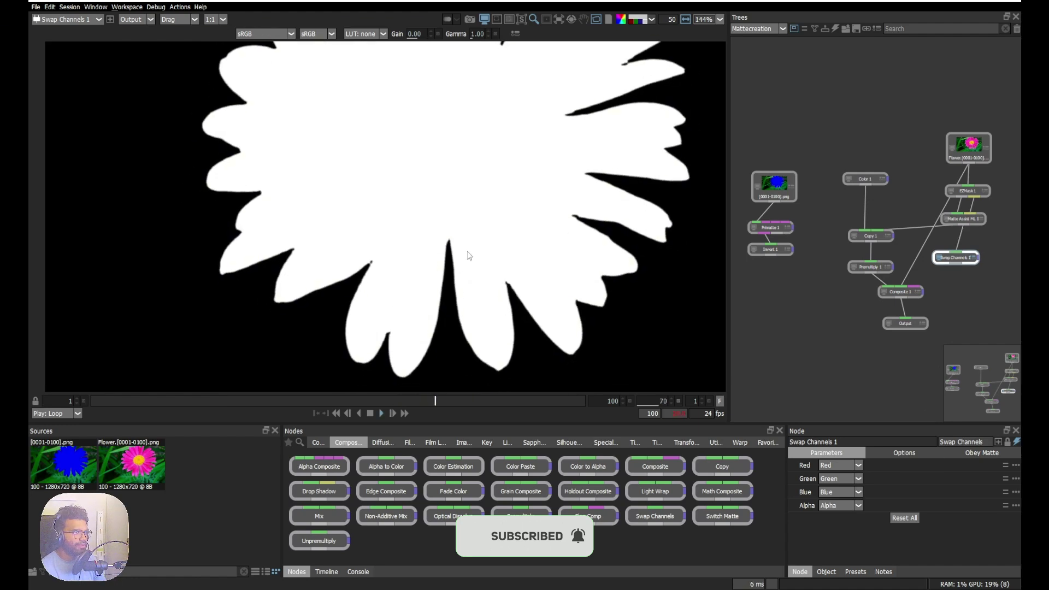
click(773, 251)
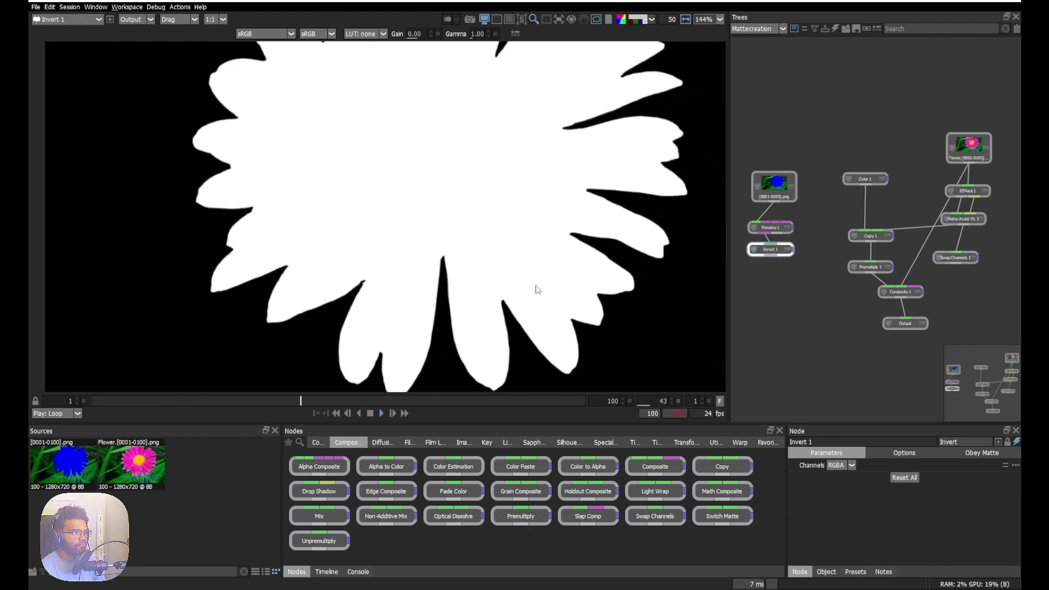
scroll(616, 122, up, 3)
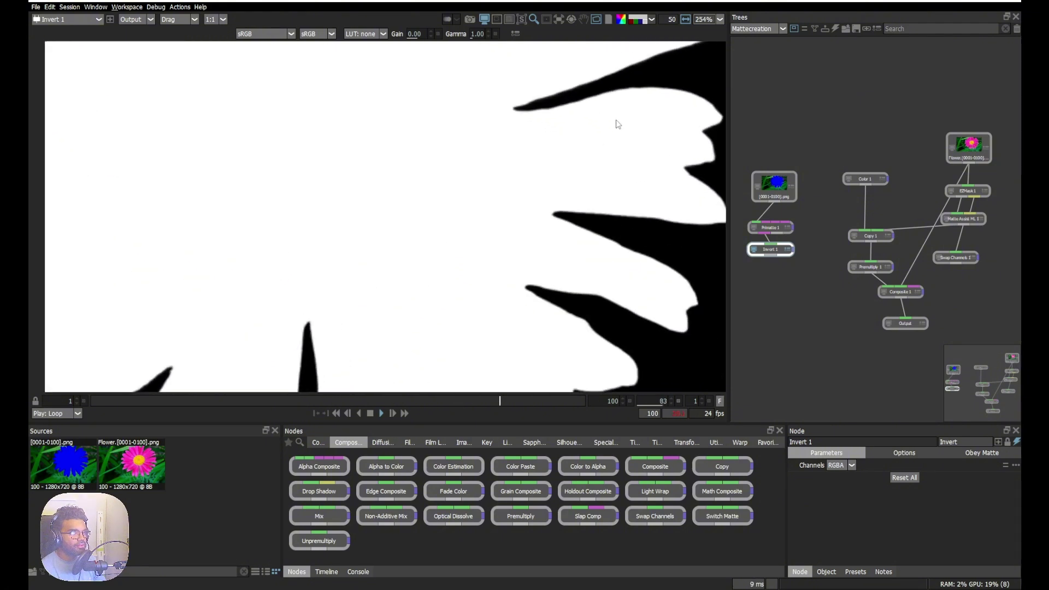
scroll(557, 202, down, 2)
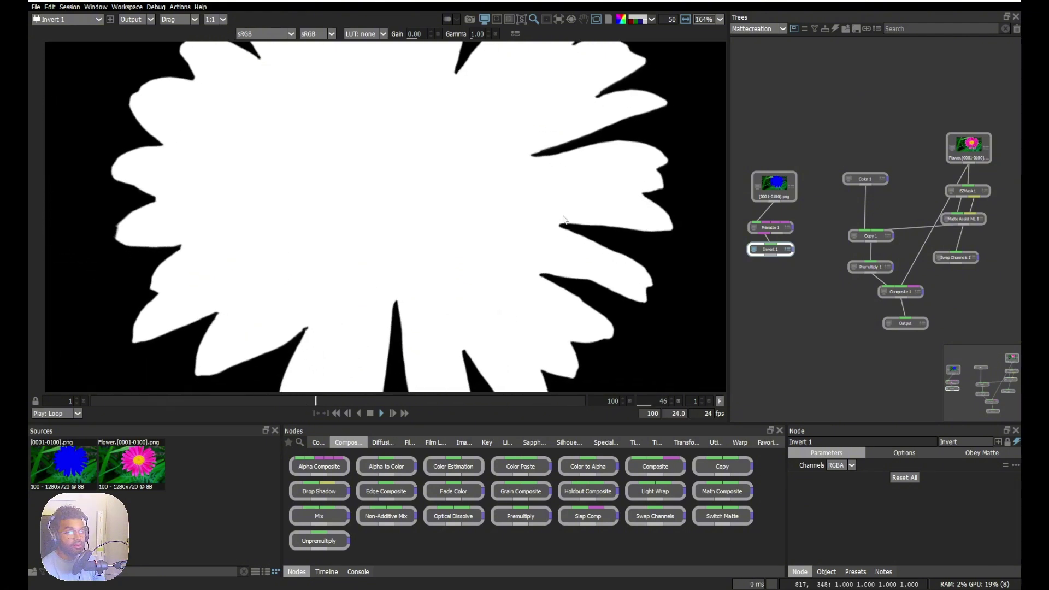
scroll(561, 218, down, 3)
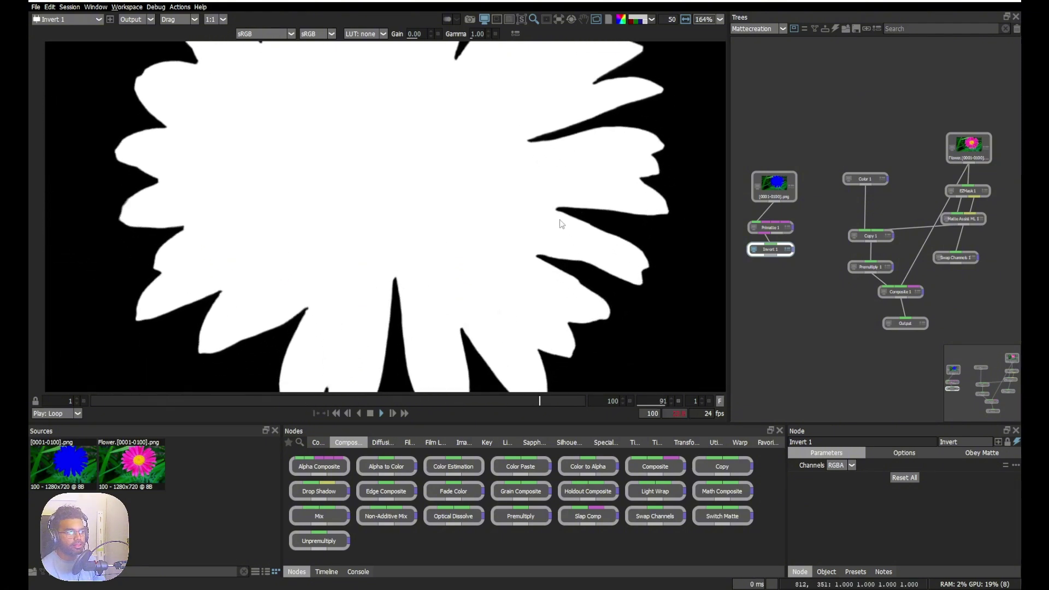
click(418, 402)
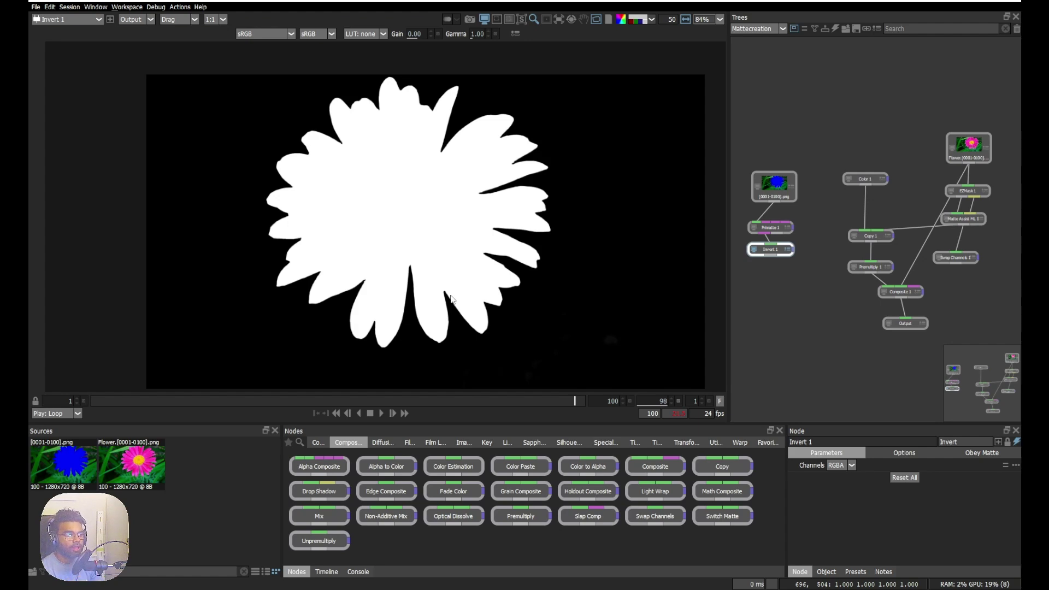
scroll(831, 293, down, 2)
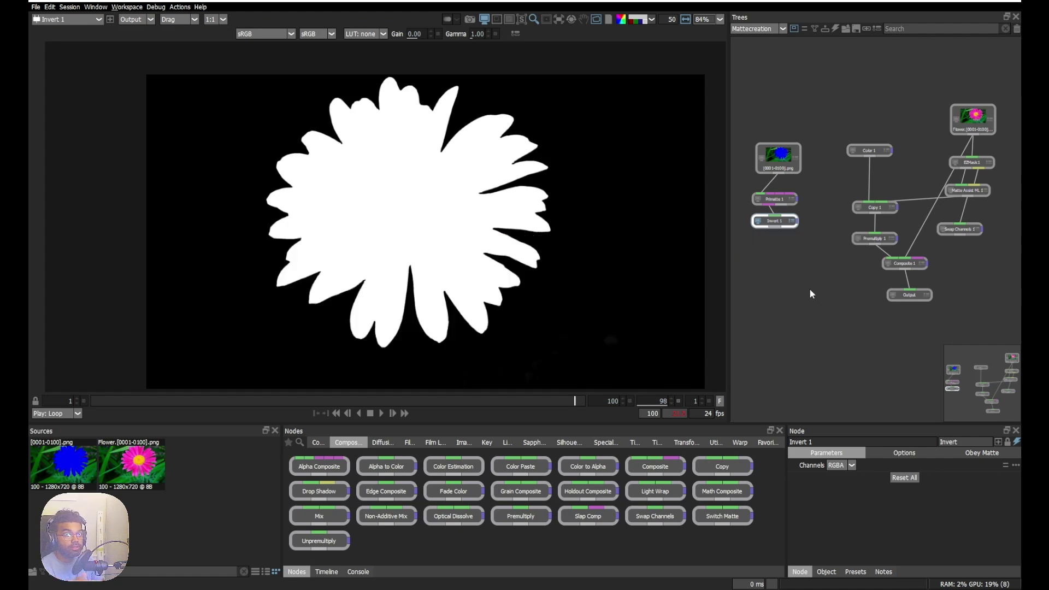
Add a Paint node to the original Flower source.
click(973, 119)
key(Tab)
text(pain)
key(Return)
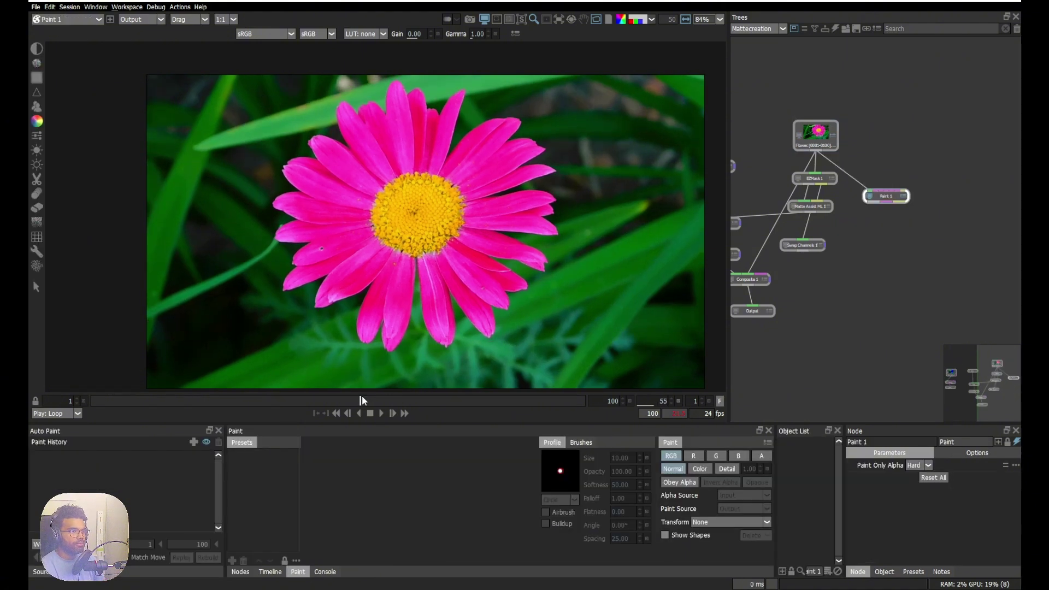
At frame 55, smear the pink petals over the flower's yellow center using the Drag brush at size 90.79.
click(37, 120)
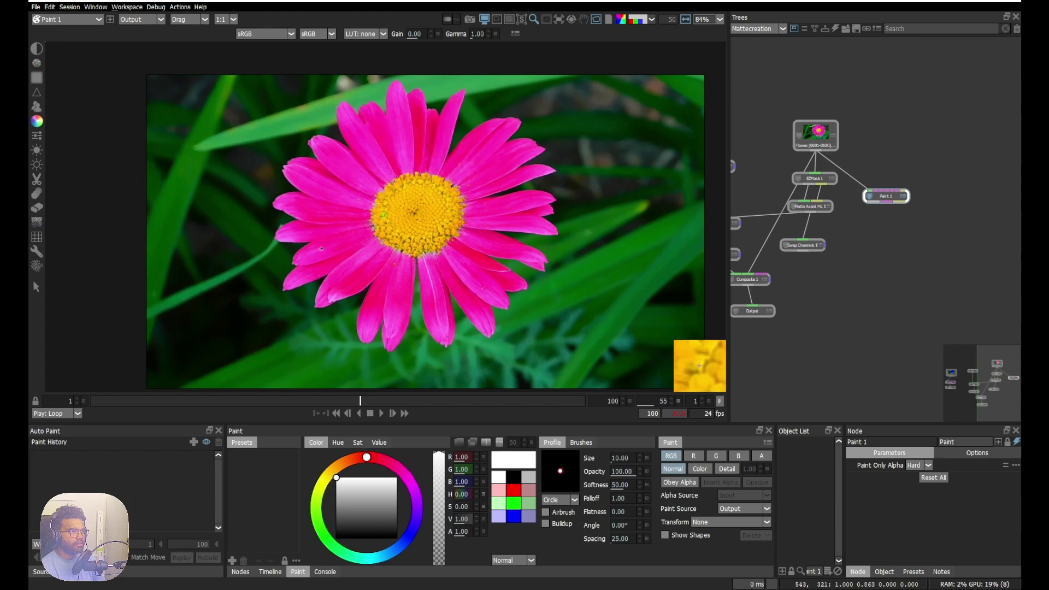
key(d)
mouse_move(375, 208)
mouse_down()
mouse_move(394, 190)
mouse_move(438, 230)
mouse_move(447, 222)
mouse_move(433, 219)
mouse_move(457, 217)
mouse_up()
scroll(378, 196, up, 1)
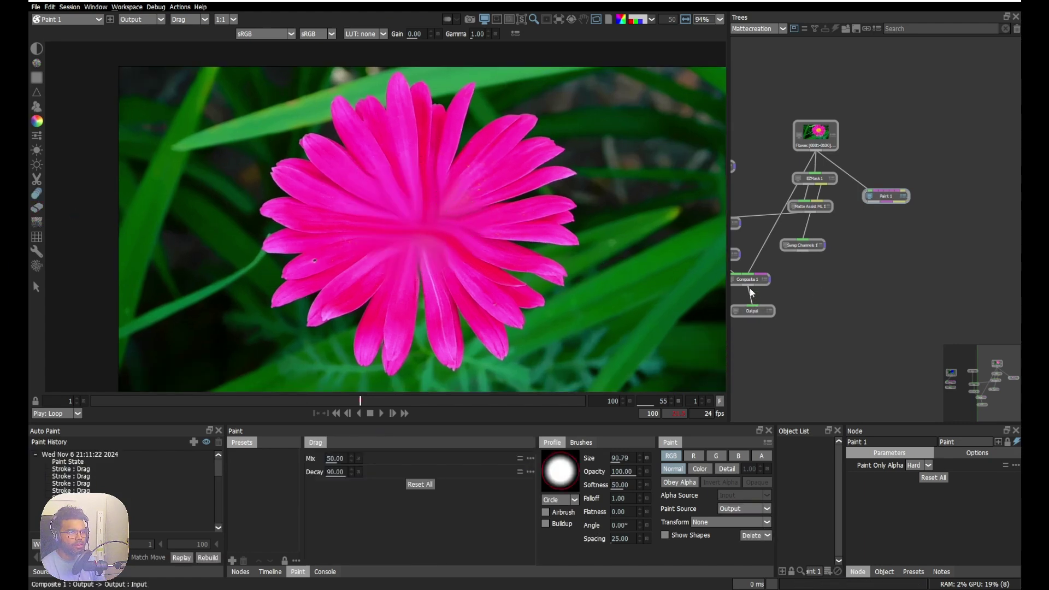
Connect Paint 1 to the Output node and delete Flower.0050.png from the keys folder.
mouse_move(751, 294)
mouse_down()
mouse_move(910, 216)
mouse_move(889, 205)
mouse_up()
click(753, 310)
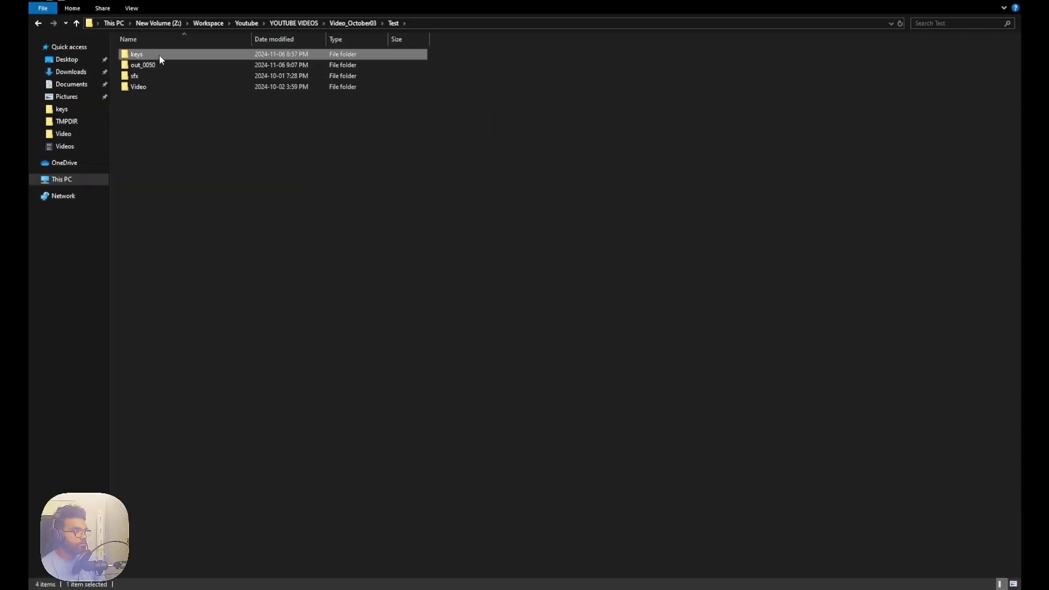
double_click(159, 54)
drag(208, 143, 159, 89)
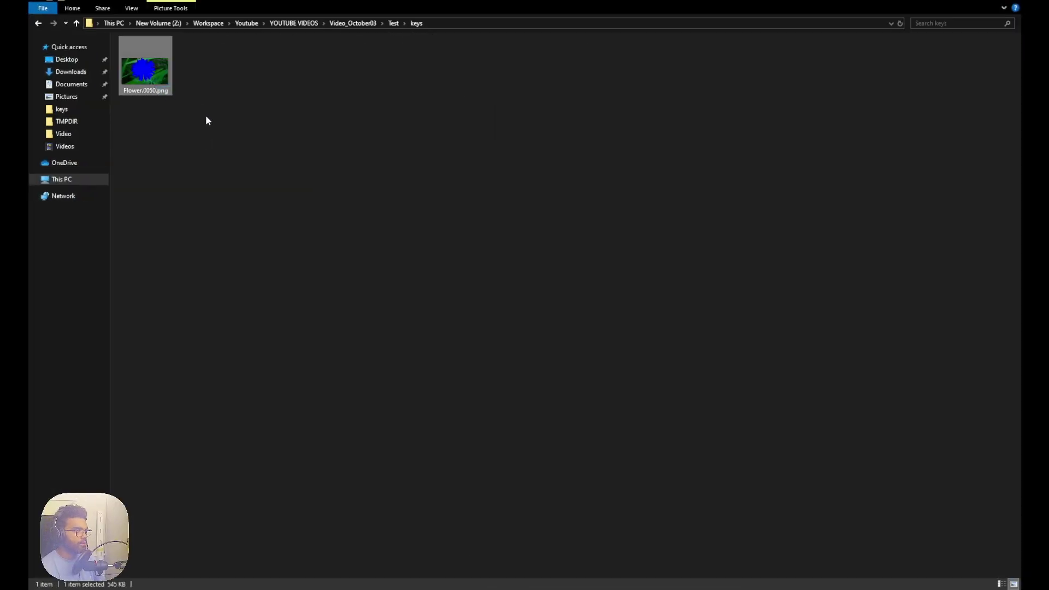
key(shift+Delete)
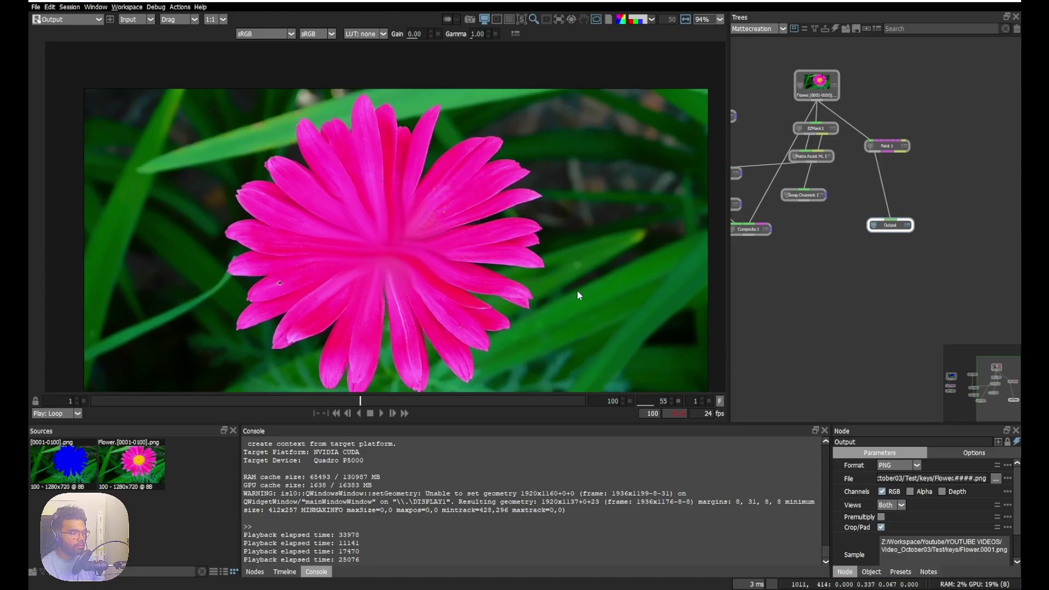
Render the painted frame 55 and load Flower.0055.png as the keyframe in EbSynth.
key(ctrl+r)
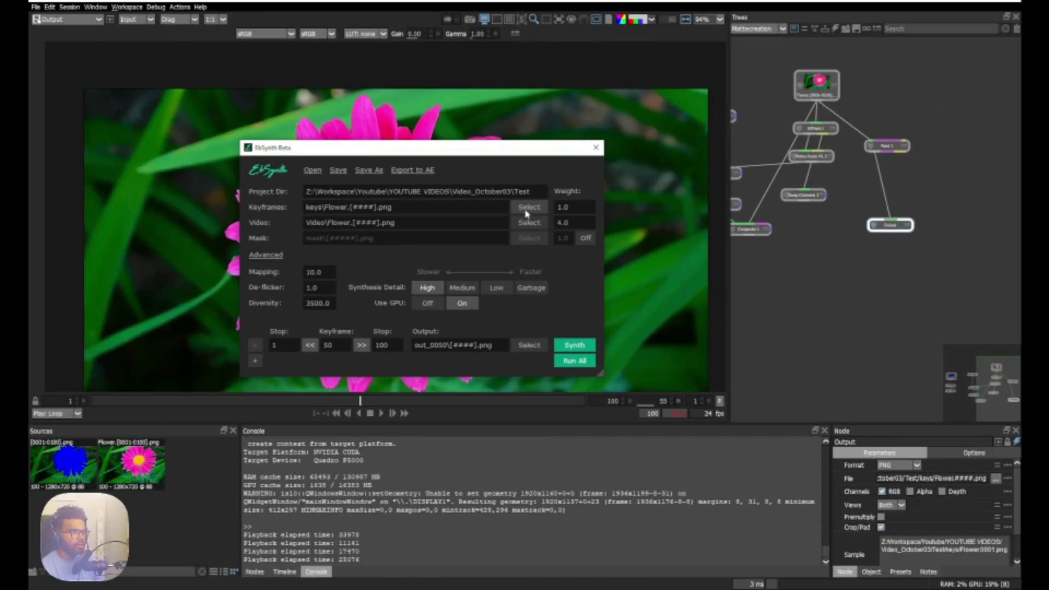
click(525, 209)
double_click(374, 228)
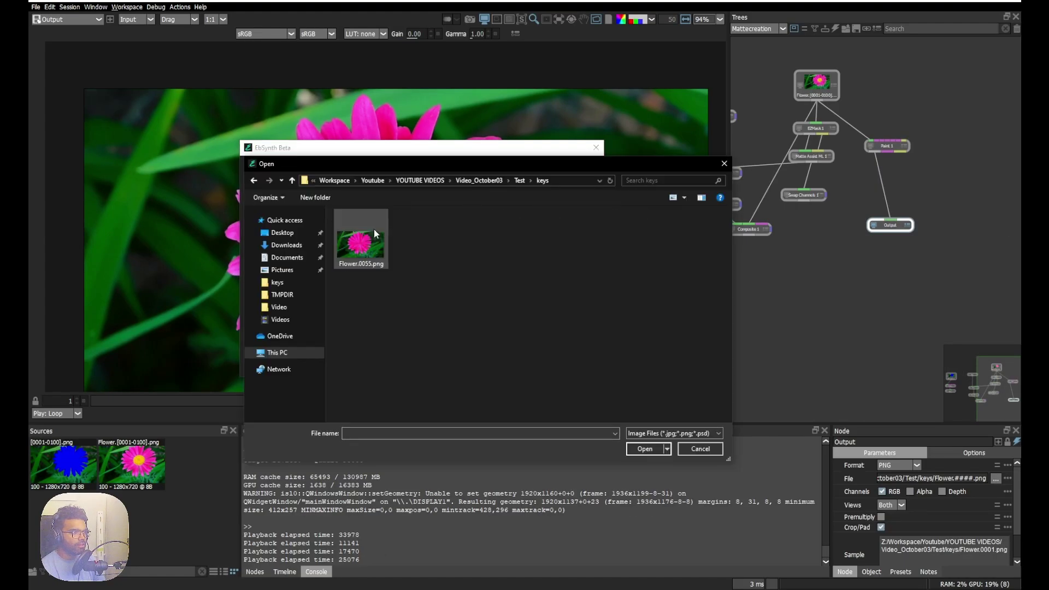
double_click(374, 229)
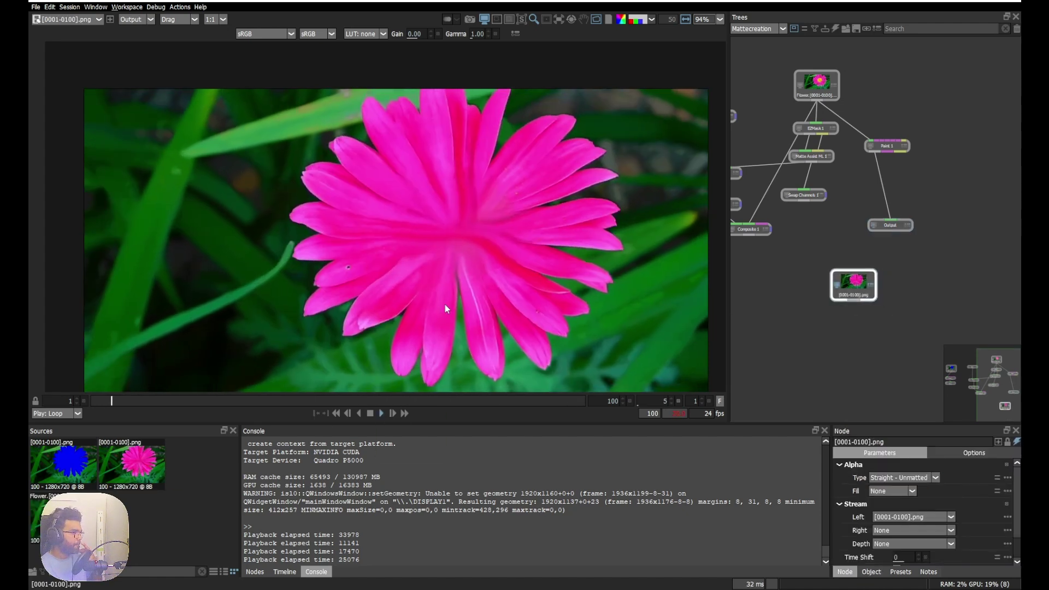
Examine the propagated paint sequence and compare the flower cutout edges of Premultiply 3 and Premultiply 2.
scroll(444, 305, up, 2)
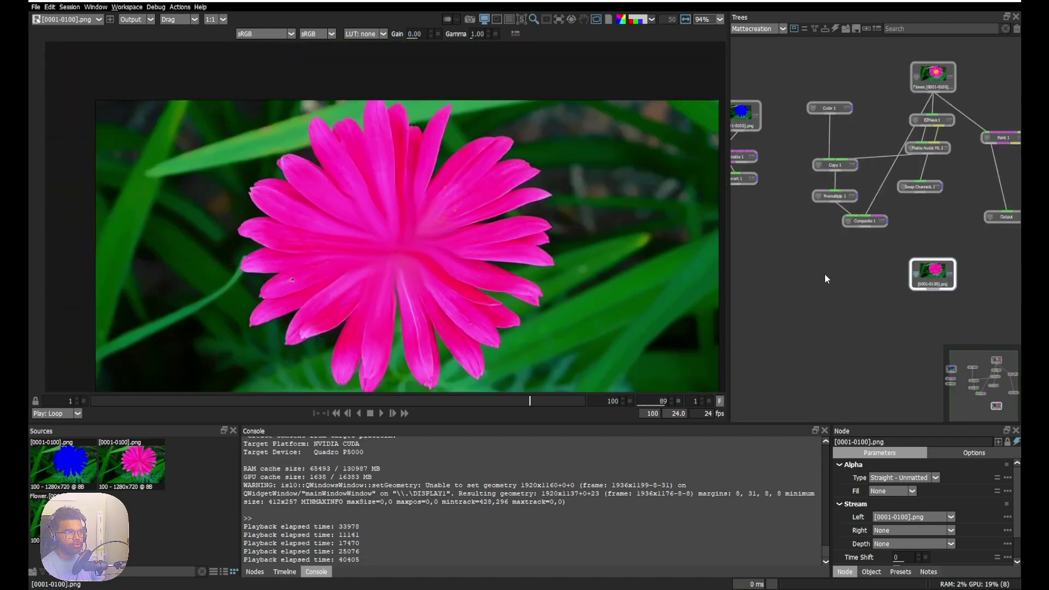
click(824, 273)
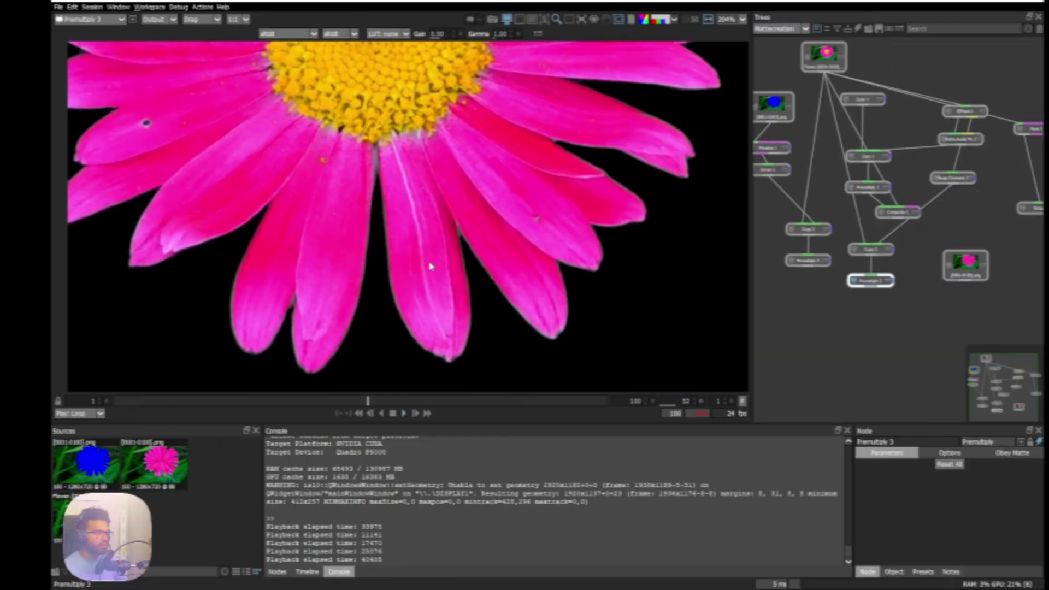
scroll(344, 297, up, 5)
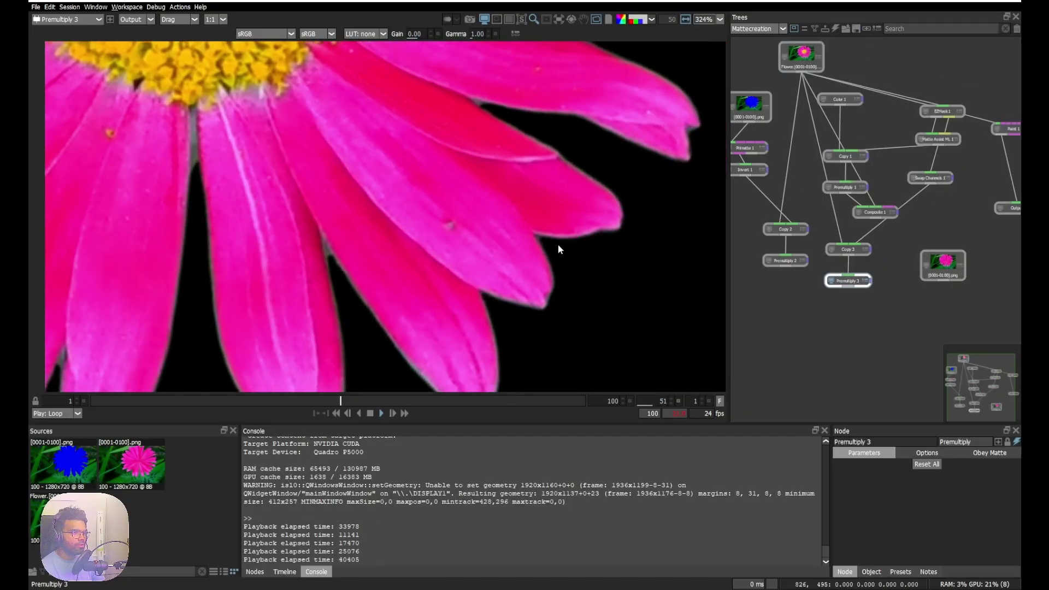
click(776, 260)
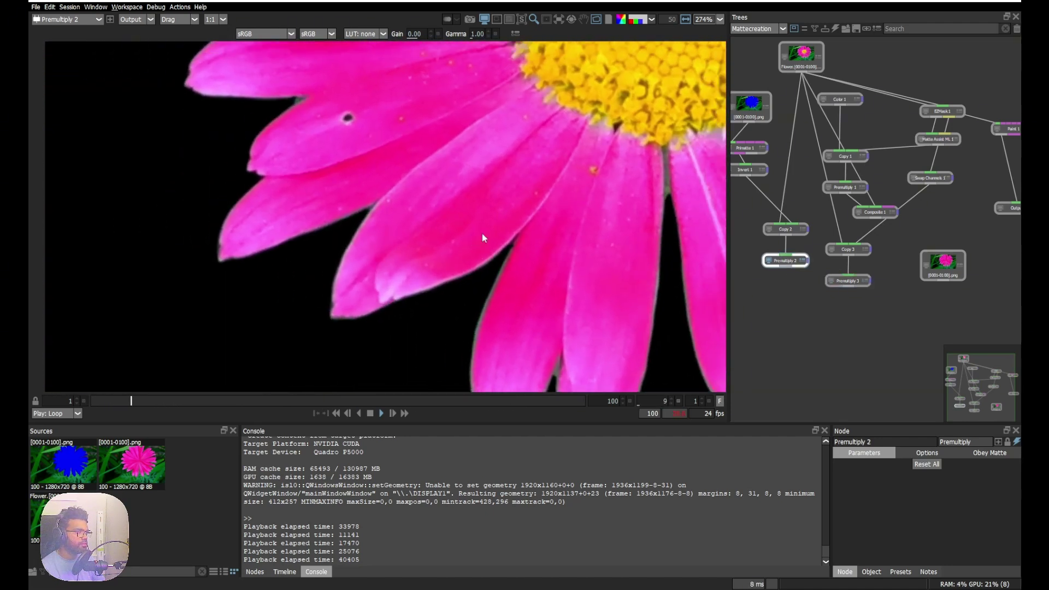
scroll(525, 237, down, 5)
scroll(446, 272, down, 2)
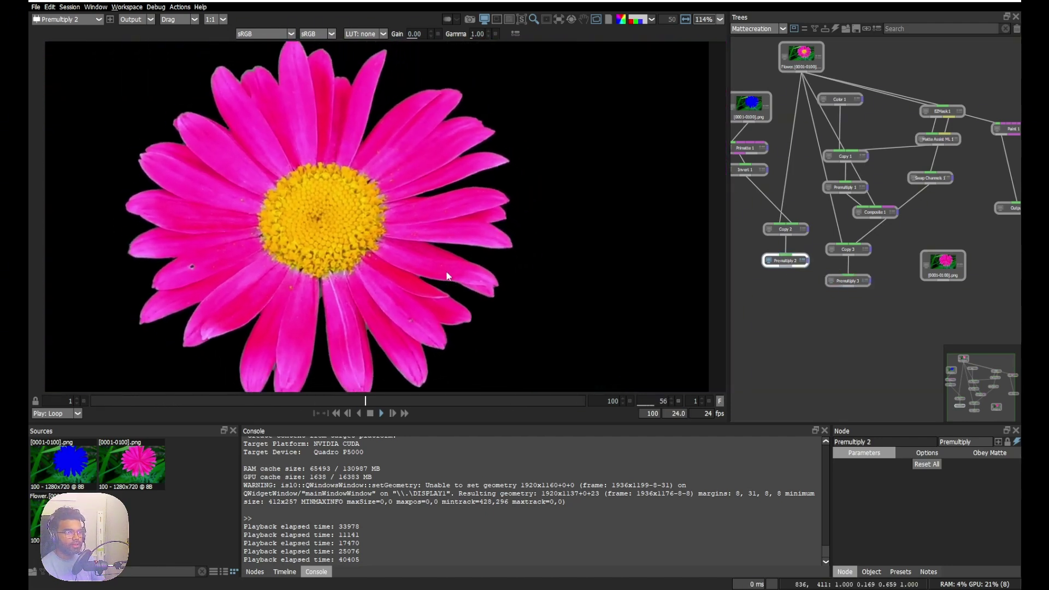